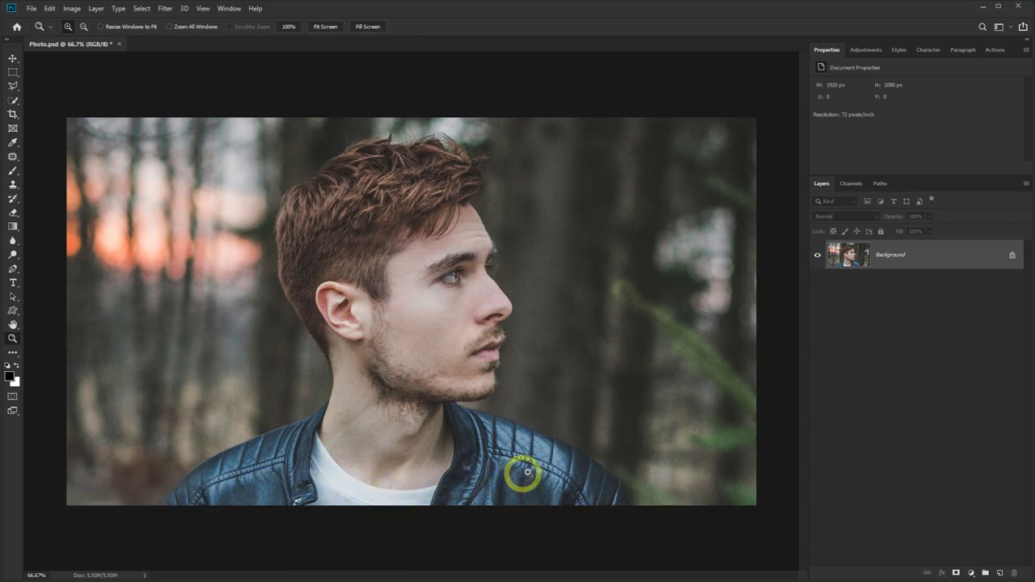
# Duplicate the Background layer as a new layer named Drawing
pyautogui.rightClick(934, 258)
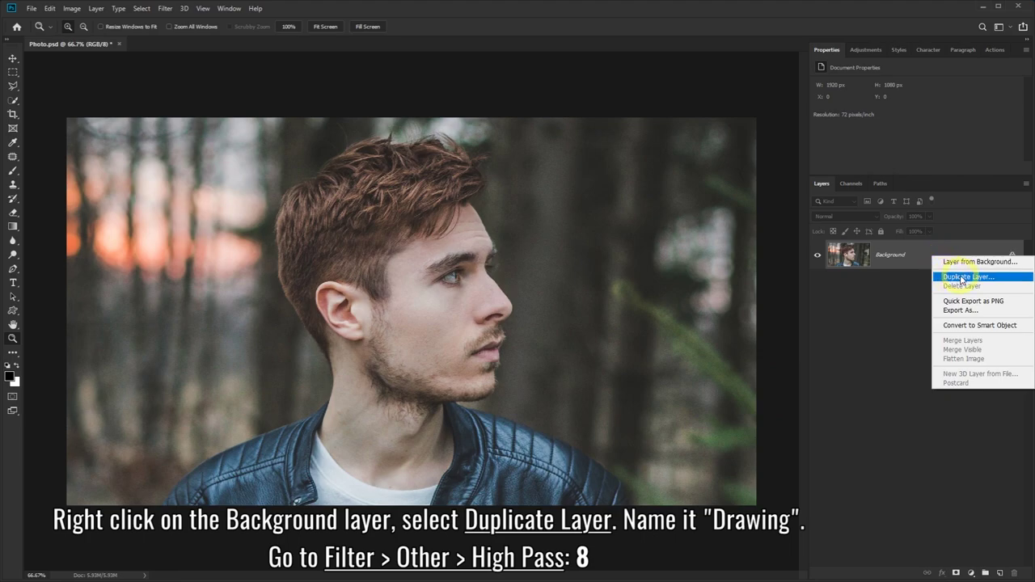
pyautogui.click(961, 278)
pyautogui.write('Drawing')
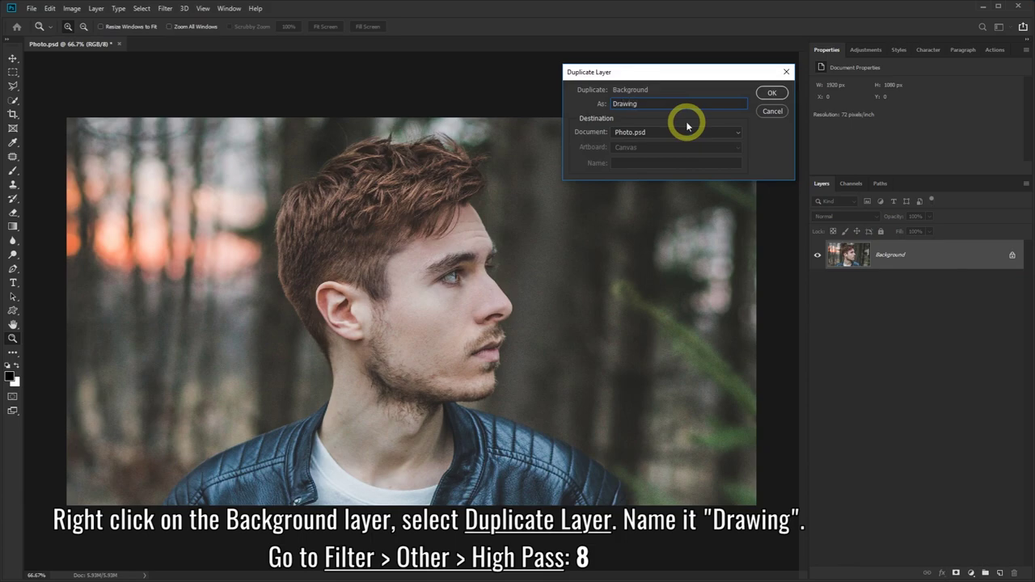
pyautogui.click(772, 95)
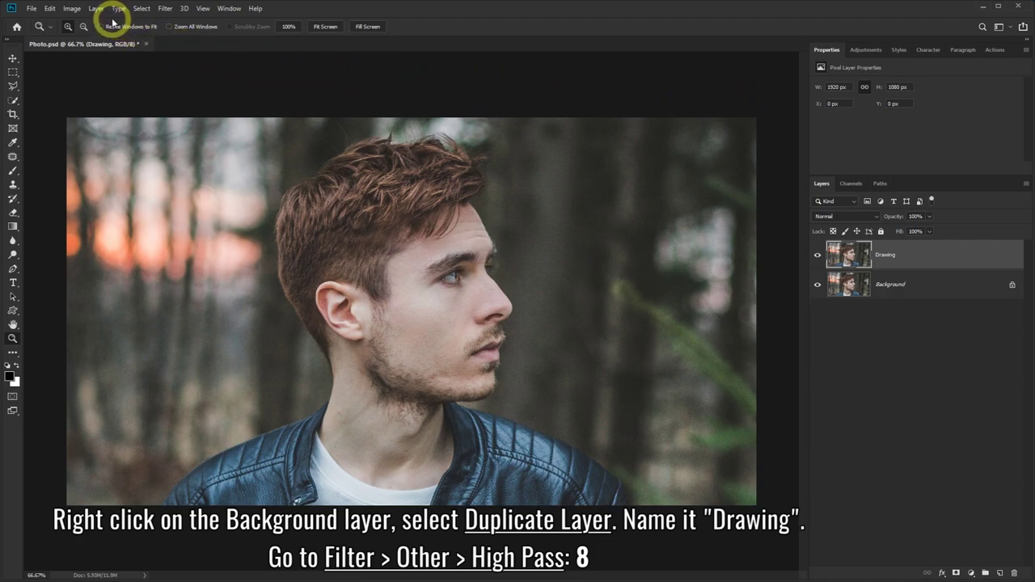
# Apply a High Pass filter with radius 8 to the Drawing layer
pyautogui.click(164, 9)
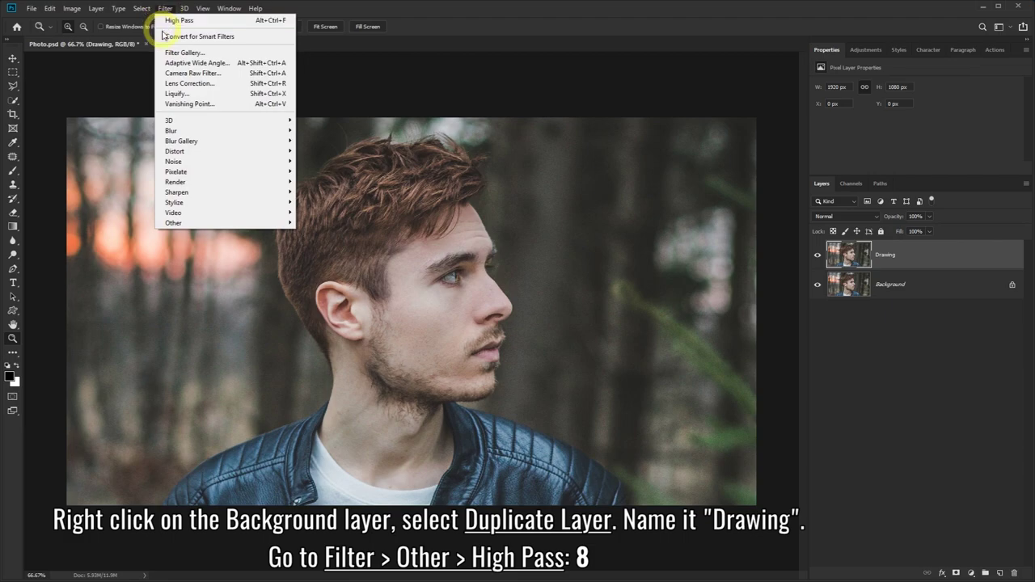
pyautogui.moveTo(186, 222)
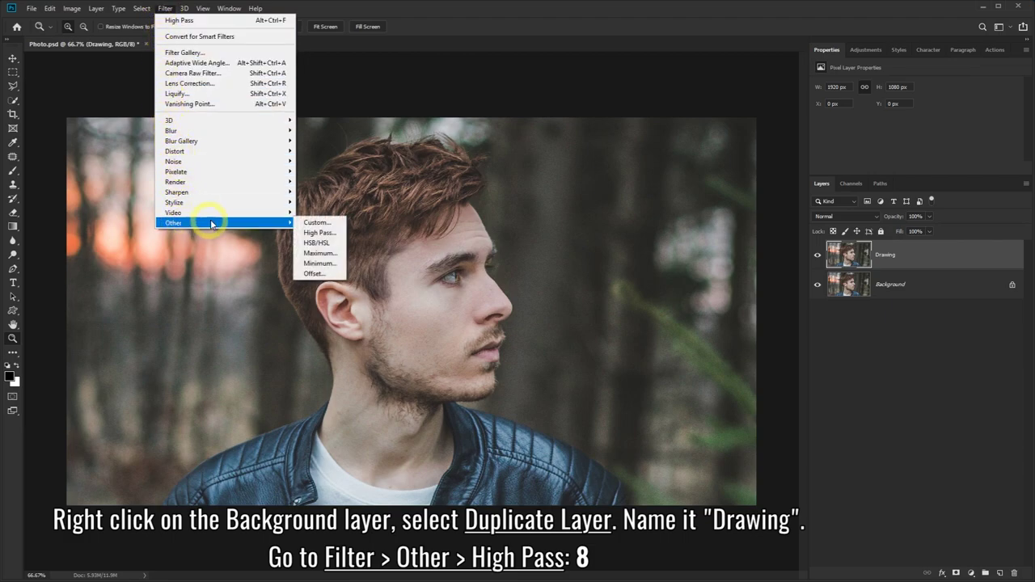
pyautogui.click(335, 233)
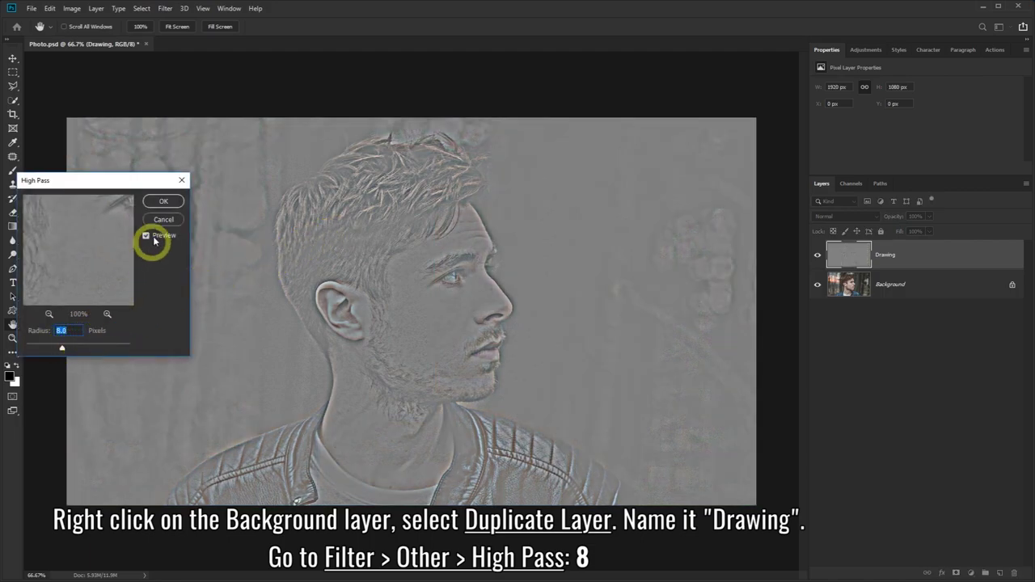
pyautogui.click(160, 204)
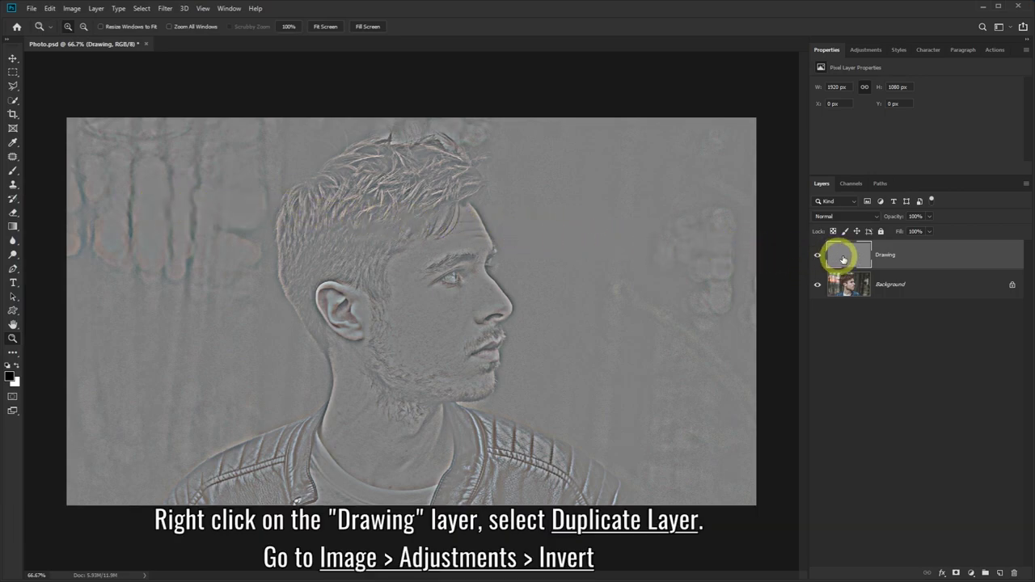
# Duplicate Drawing as 'Drawing copy' and invert the copy's tones
pyautogui.rightClick(942, 255)
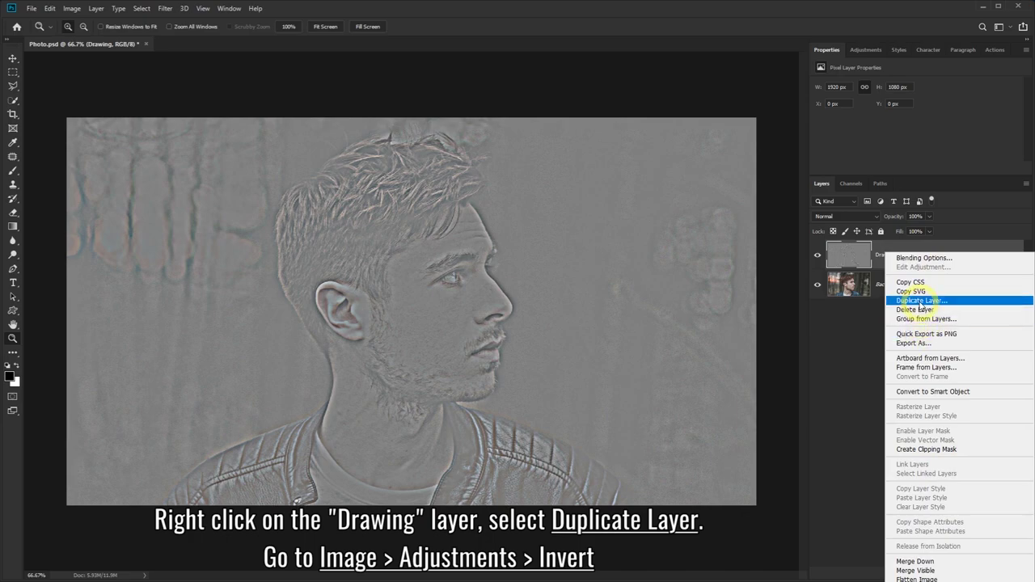
pyautogui.click(943, 305)
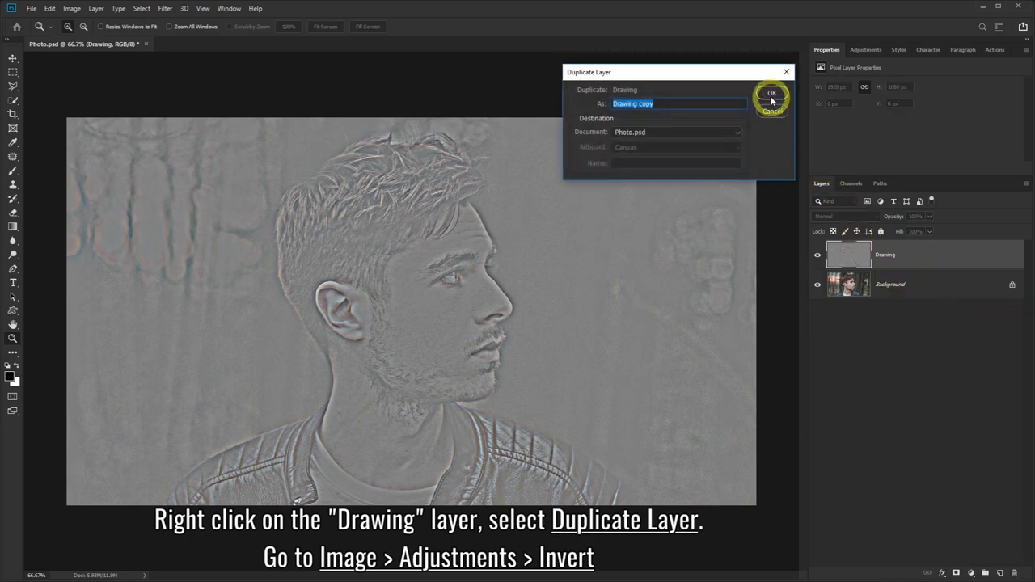
pyautogui.click(770, 94)
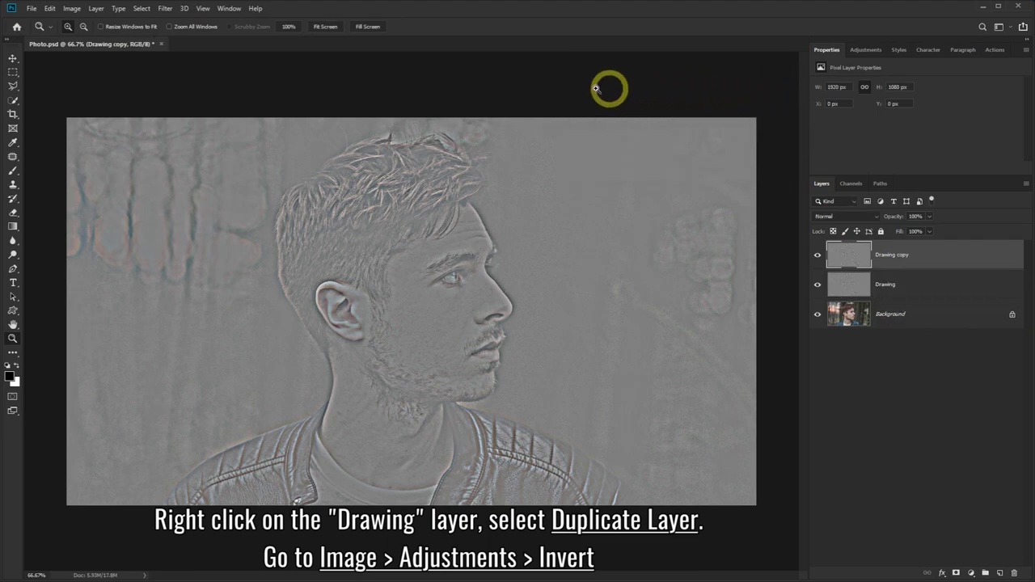
pyautogui.click(73, 9)
pyautogui.moveTo(88, 37)
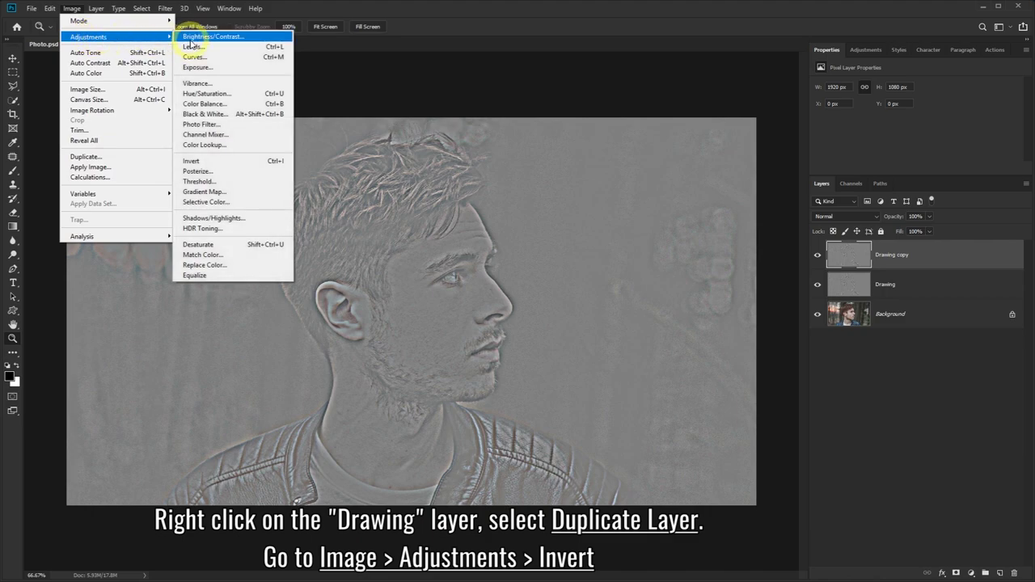
pyautogui.click(230, 165)
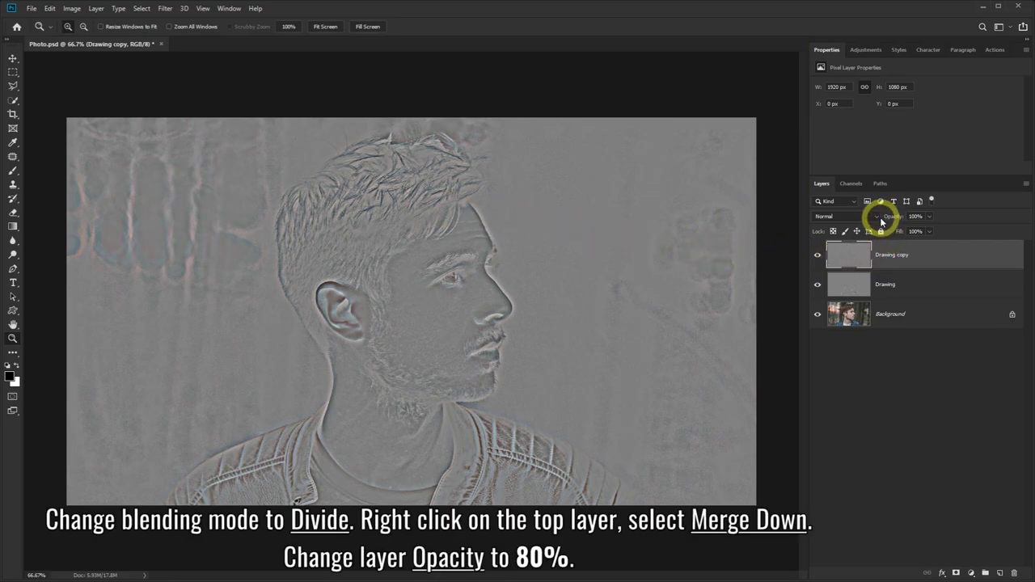
# Set Drawing copy to Divide, merge it down into Drawing, and set Drawing's opacity to 80%
pyautogui.click(879, 221)
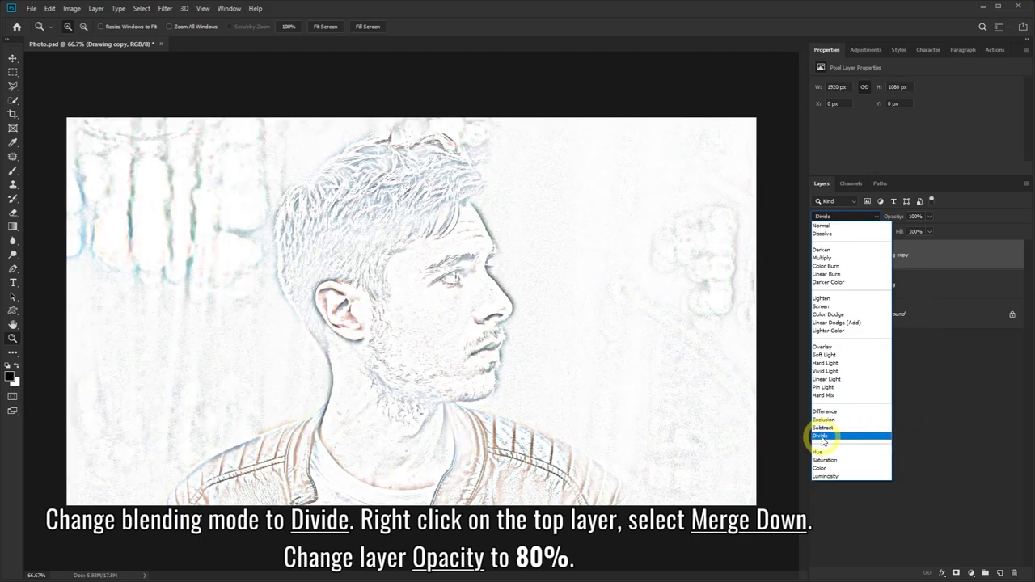
pyautogui.click(824, 437)
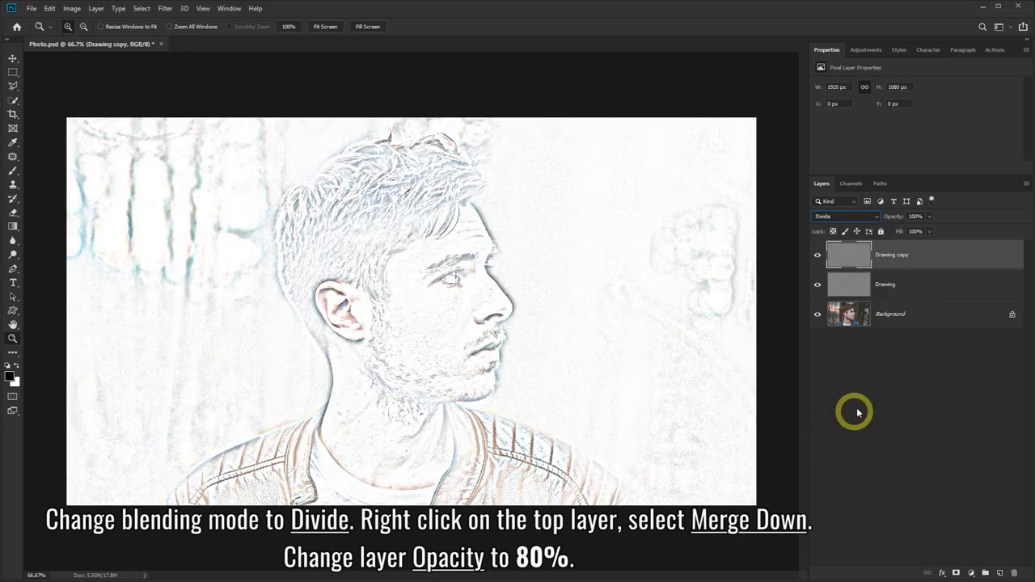
pyautogui.rightClick(942, 254)
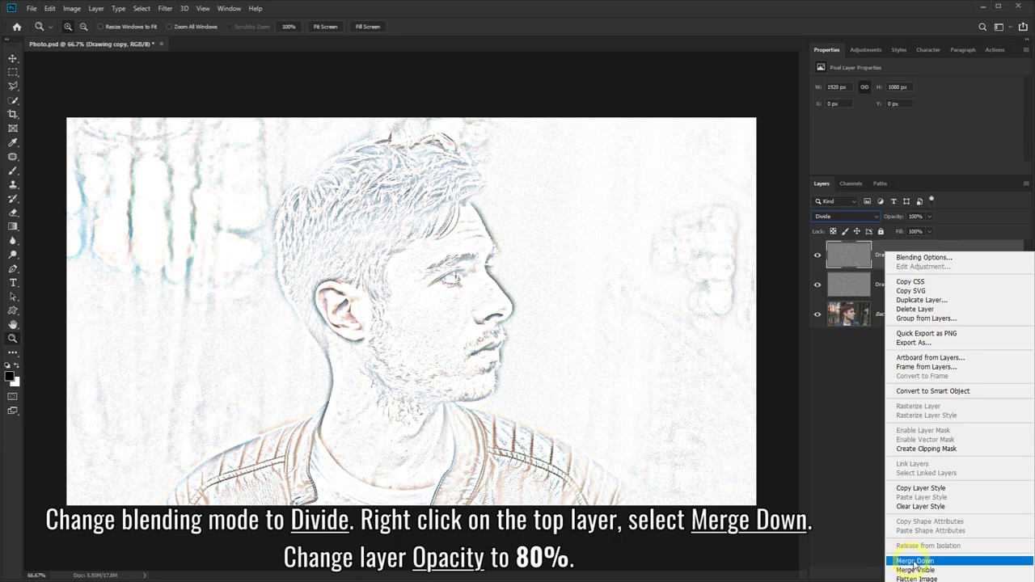
pyautogui.click(940, 561)
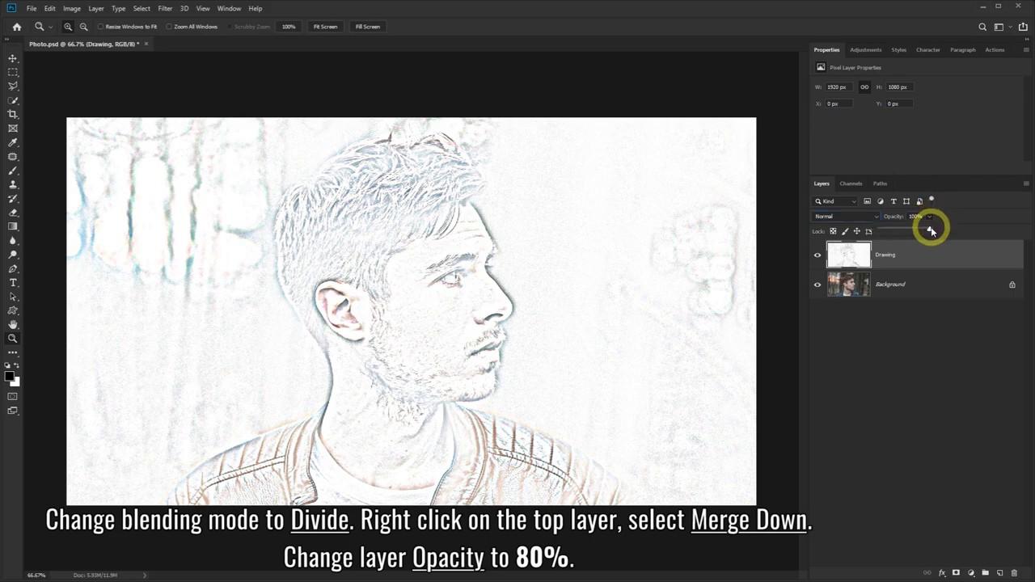
pyautogui.moveTo(924, 231); pyautogui.dragTo(922, 231)
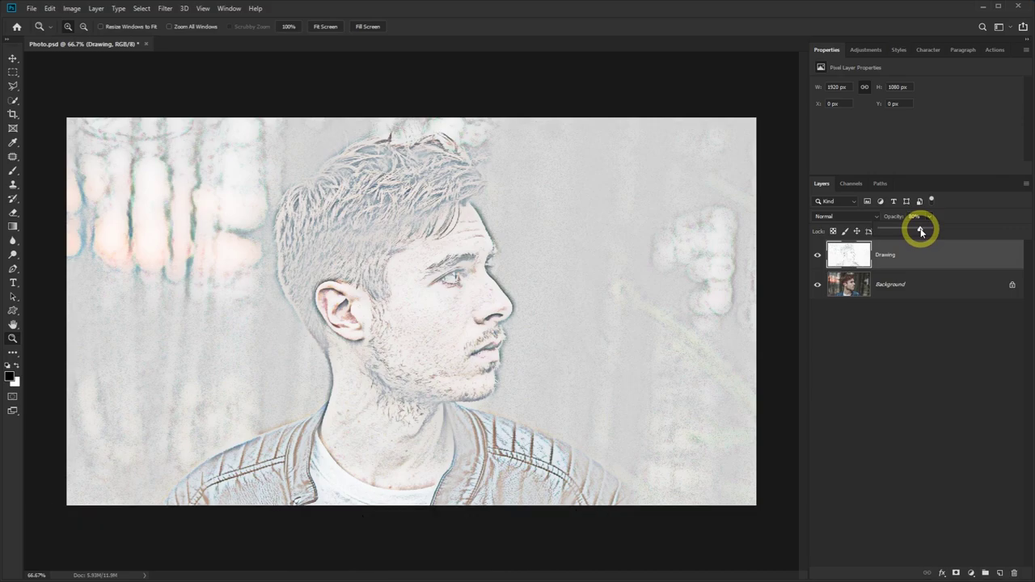
# Duplicate the Background as 'Details' and convert Details to a smart object
pyautogui.click(918, 288)
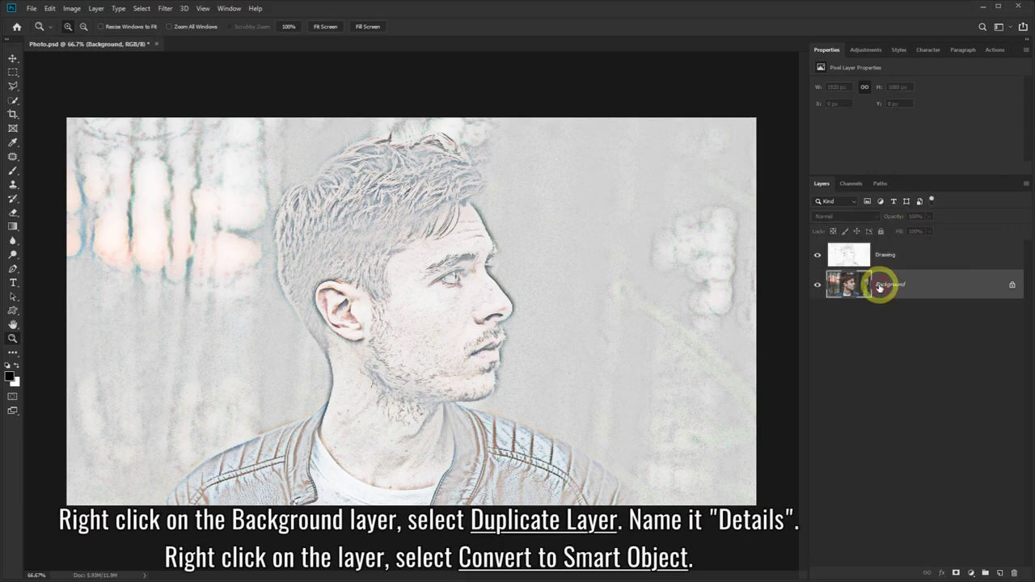
pyautogui.rightClick(933, 285)
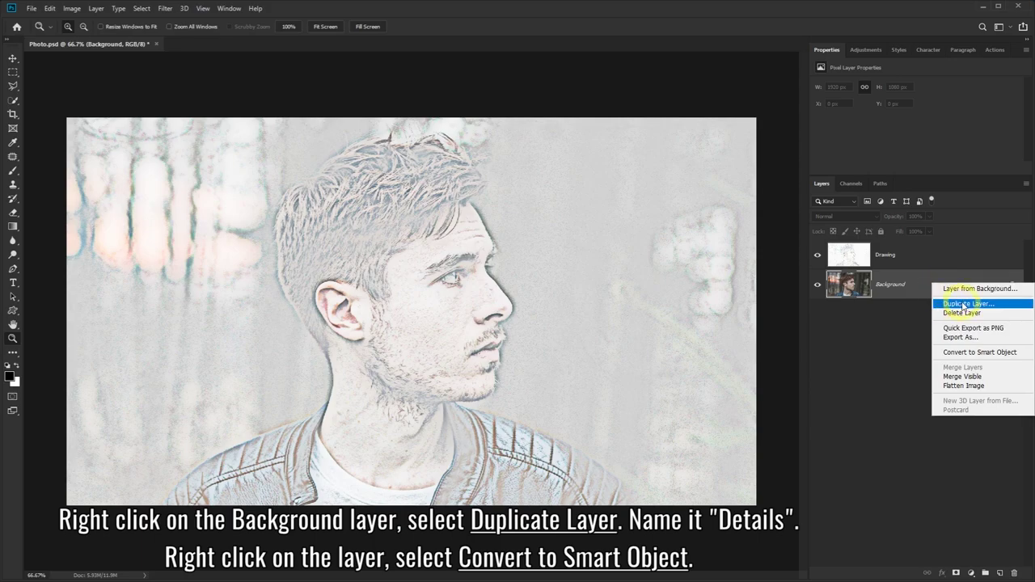
pyautogui.click(962, 305)
pyautogui.write('Details')
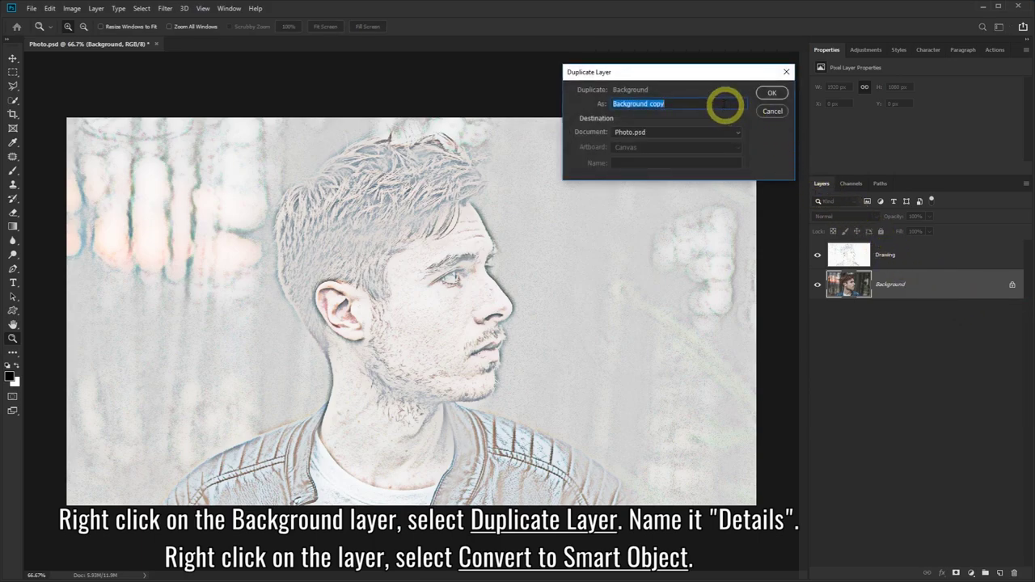
pyautogui.click(769, 93)
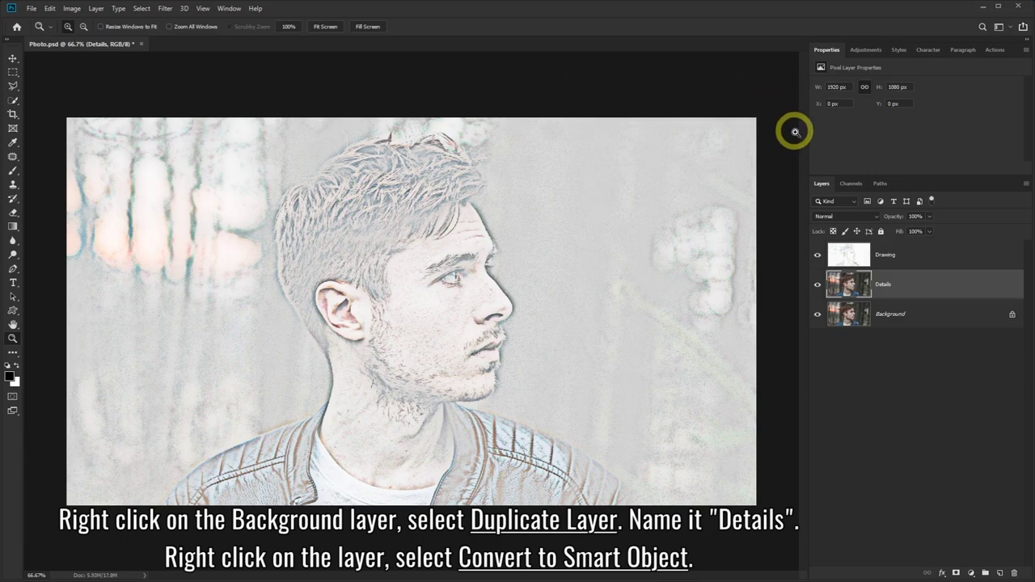
pyautogui.rightClick(928, 286)
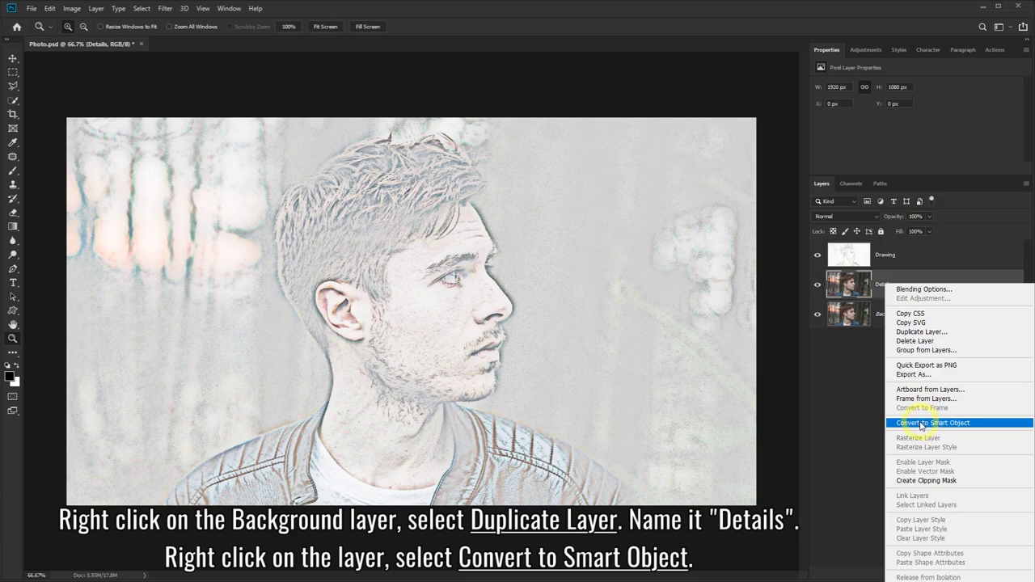
pyautogui.click(978, 426)
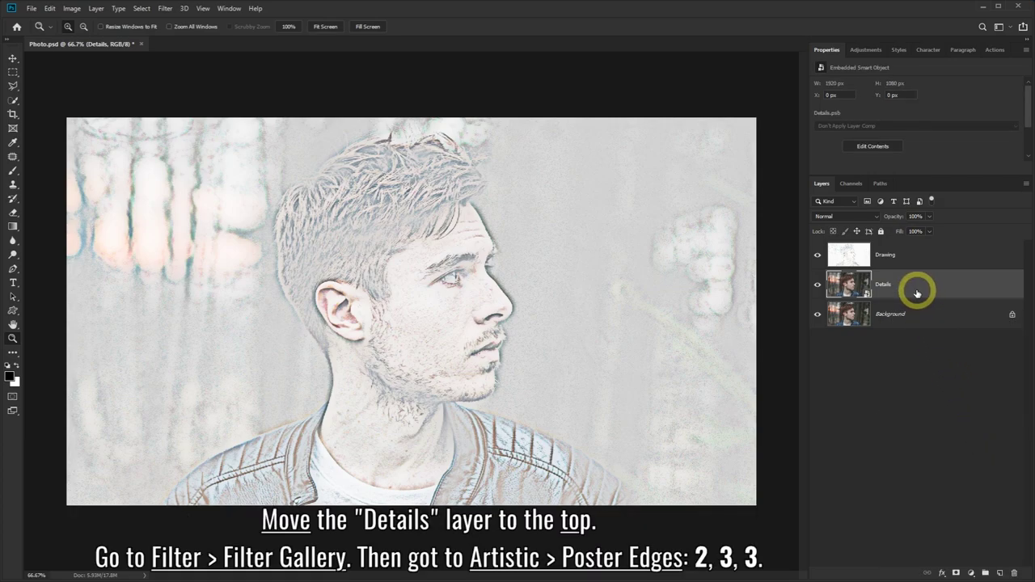
# Move Details to the top and apply Filter Gallery Poster Edges at 2, 3, 3
pyautogui.moveTo(909, 288); pyautogui.dragTo(911, 254)
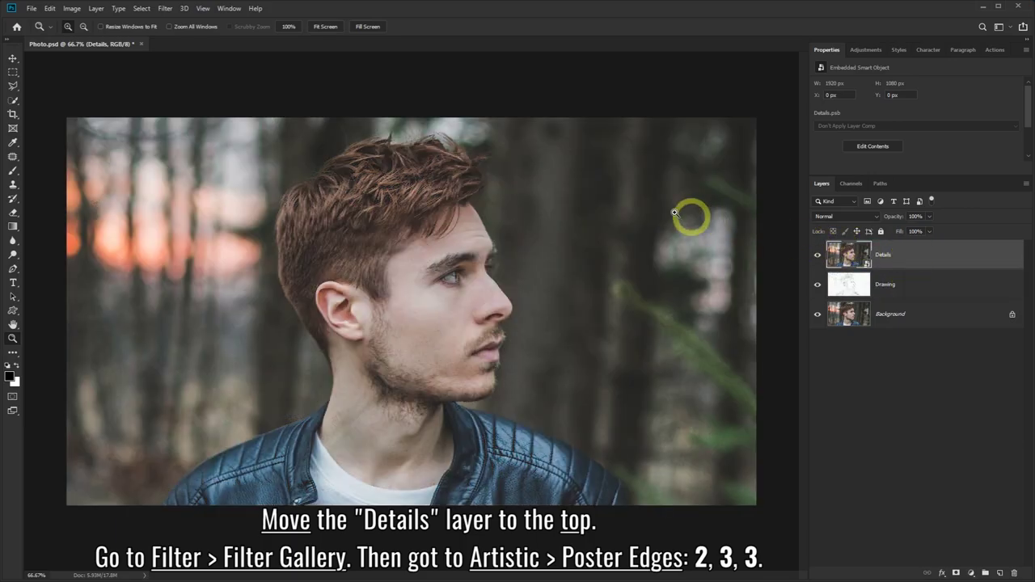
pyautogui.click(166, 10)
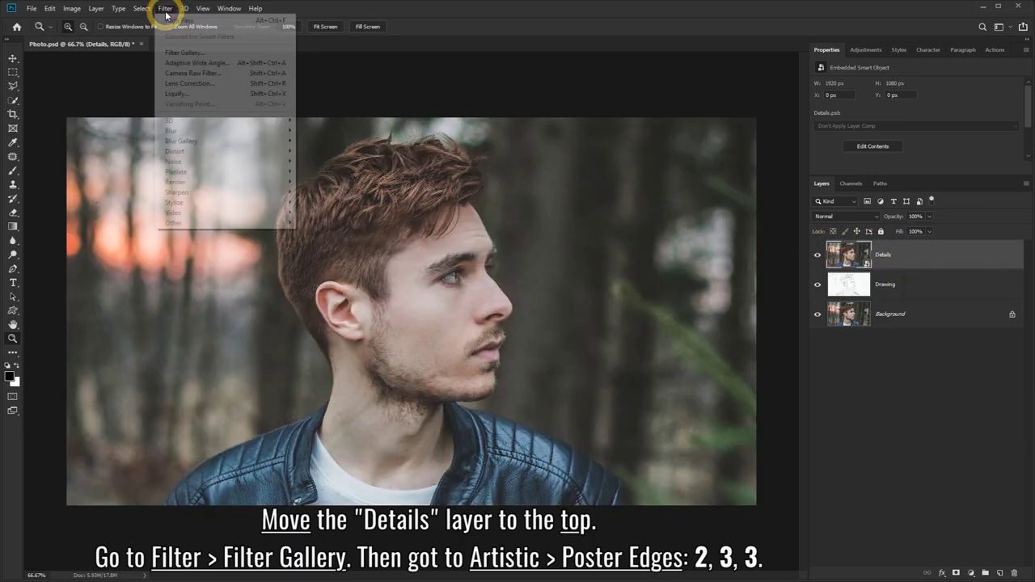
pyautogui.click(214, 54)
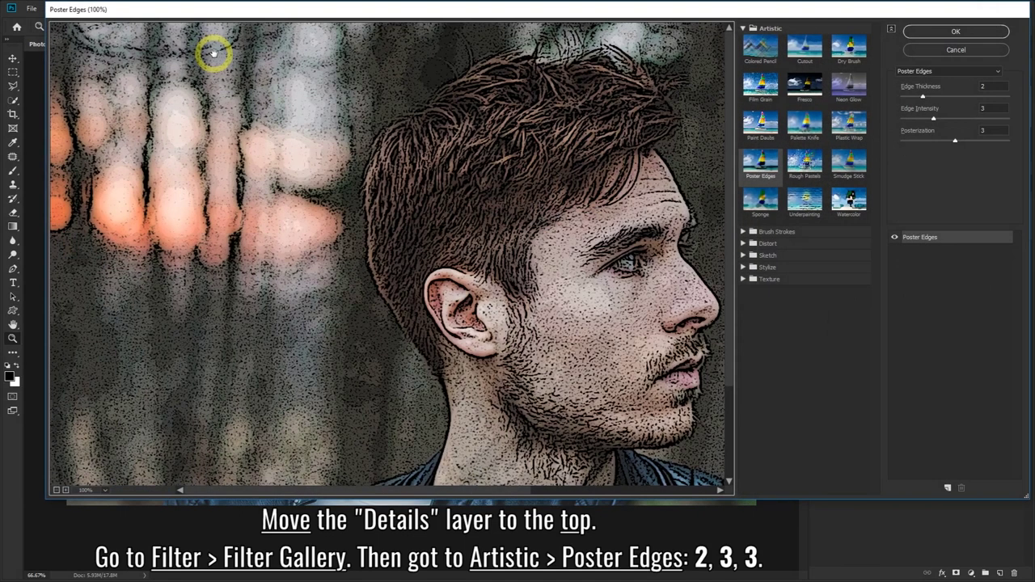
pyautogui.click(742, 29)
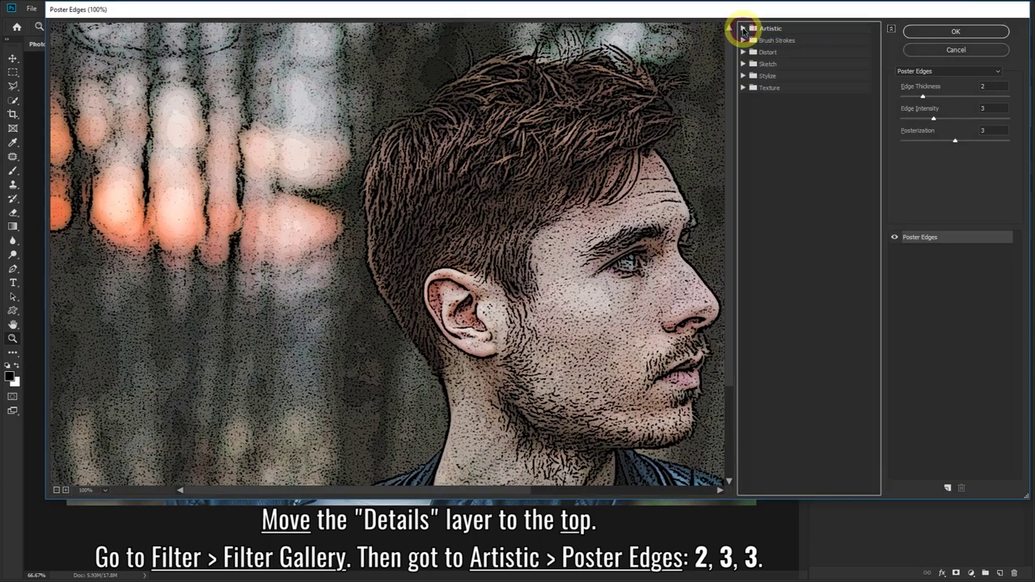
pyautogui.click(742, 29)
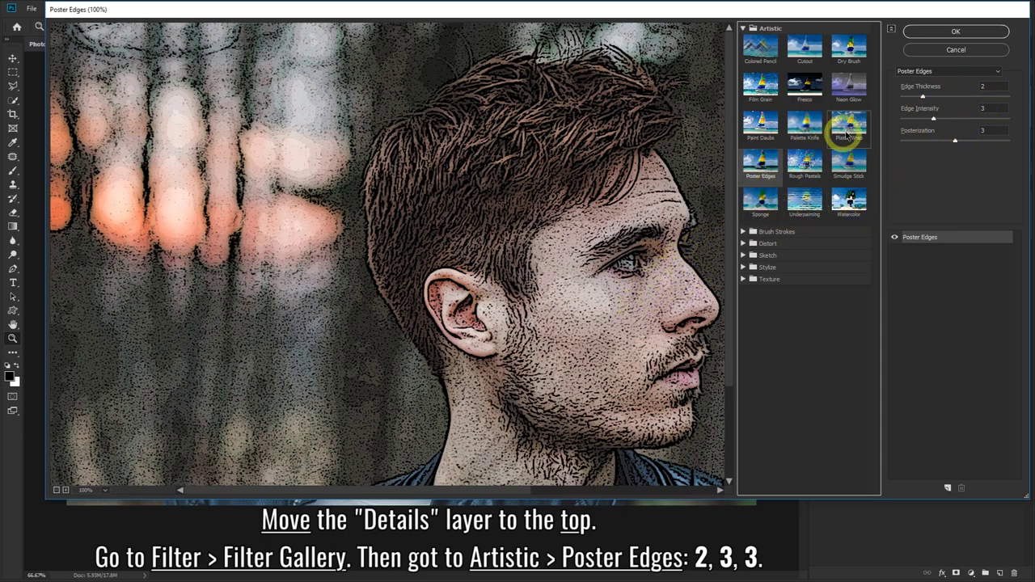
pyautogui.click(959, 34)
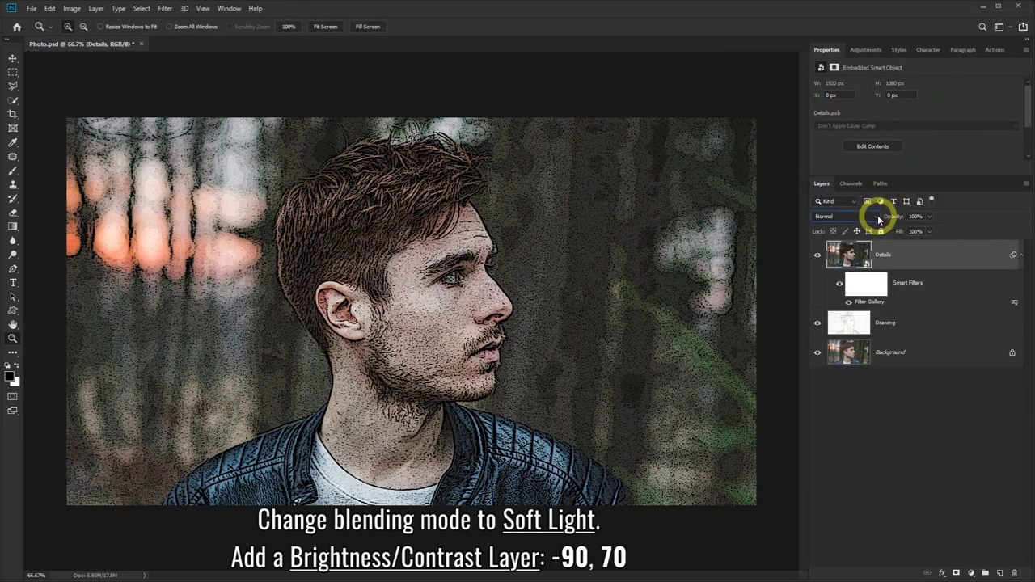
# Set Details to Soft Light and add Brightness/Contrast at brightness -90, contrast 70
pyautogui.click(878, 218)
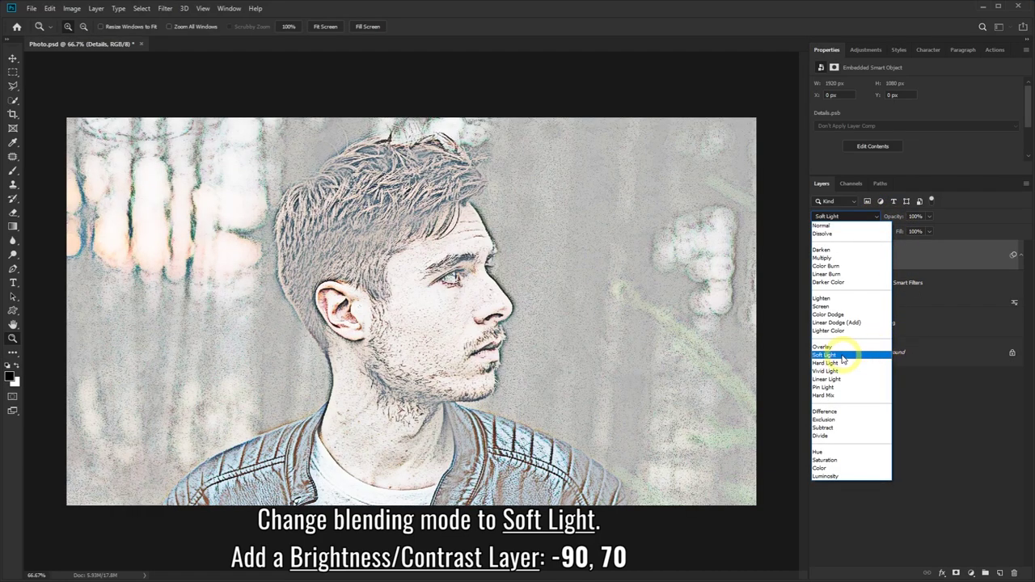
pyautogui.click(828, 356)
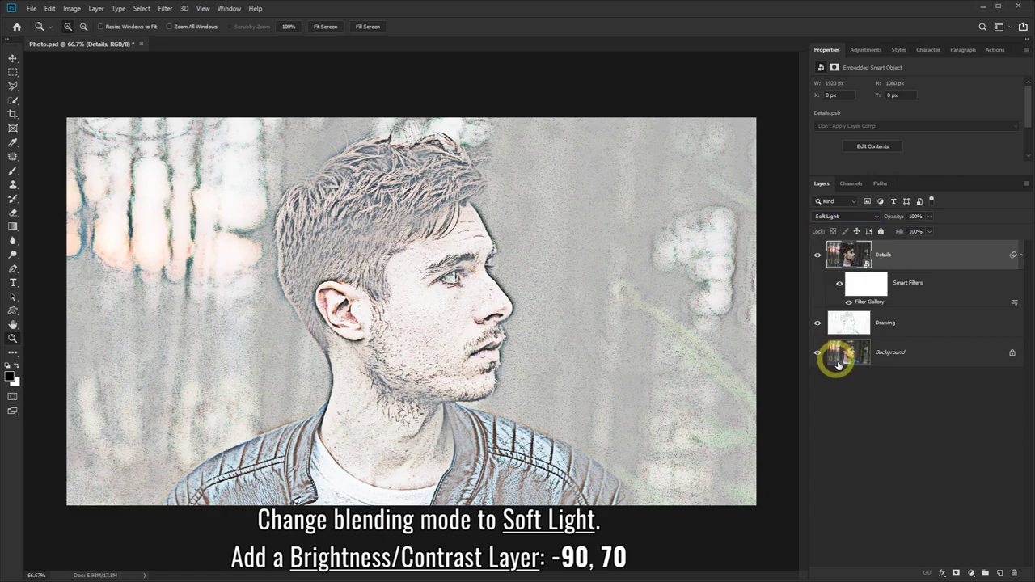
pyautogui.click(963, 561)
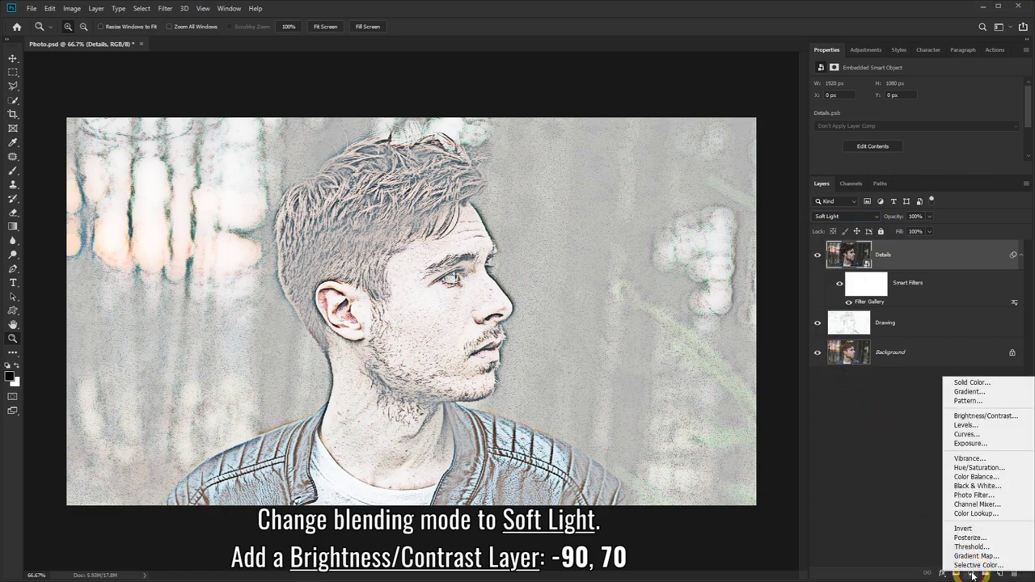
pyautogui.click(979, 416)
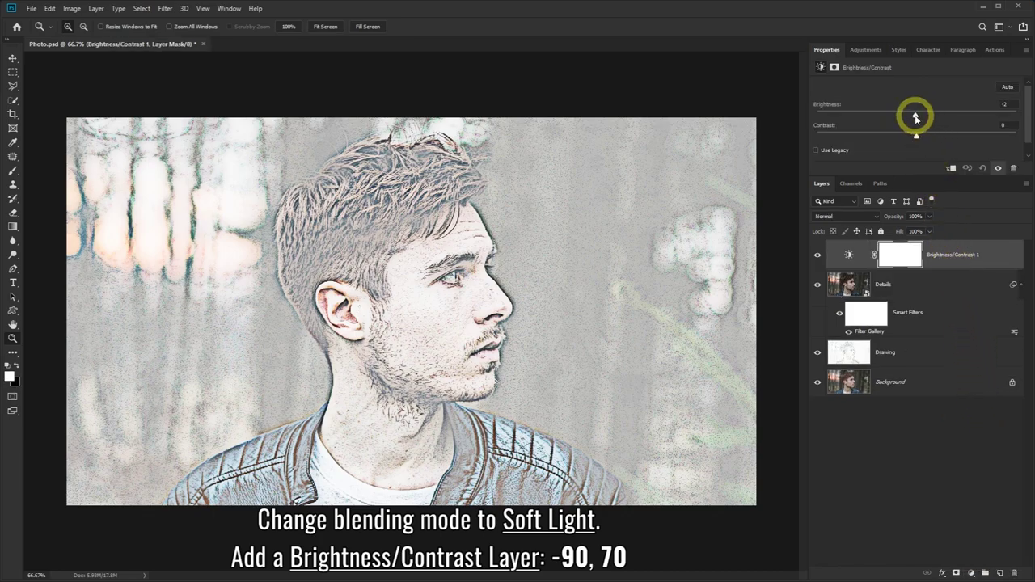
pyautogui.moveTo(915, 118); pyautogui.dragTo(849, 122)
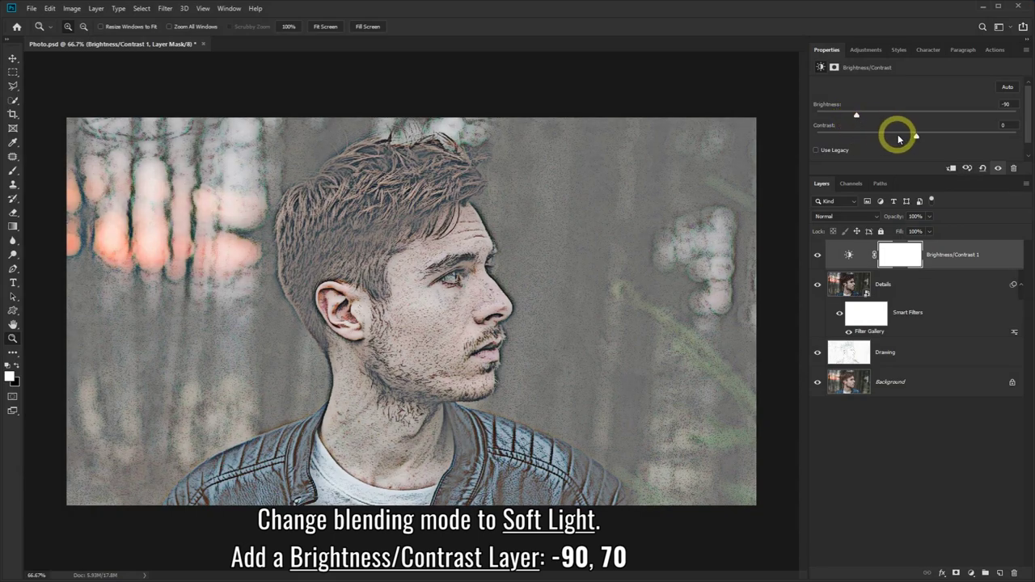
pyautogui.moveTo(916, 138); pyautogui.dragTo(967, 138)
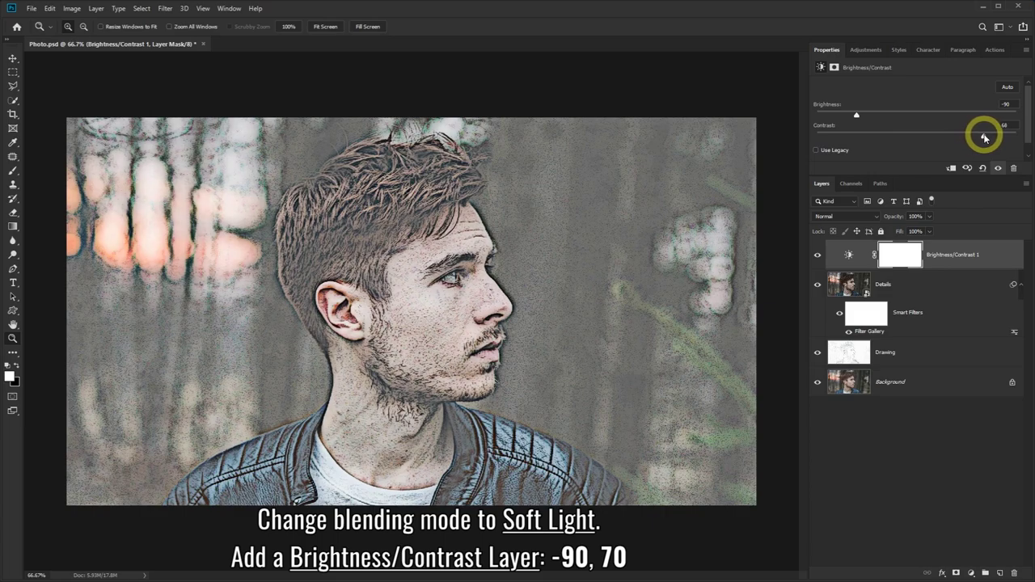
pyautogui.moveTo(985, 137); pyautogui.dragTo(986, 139)
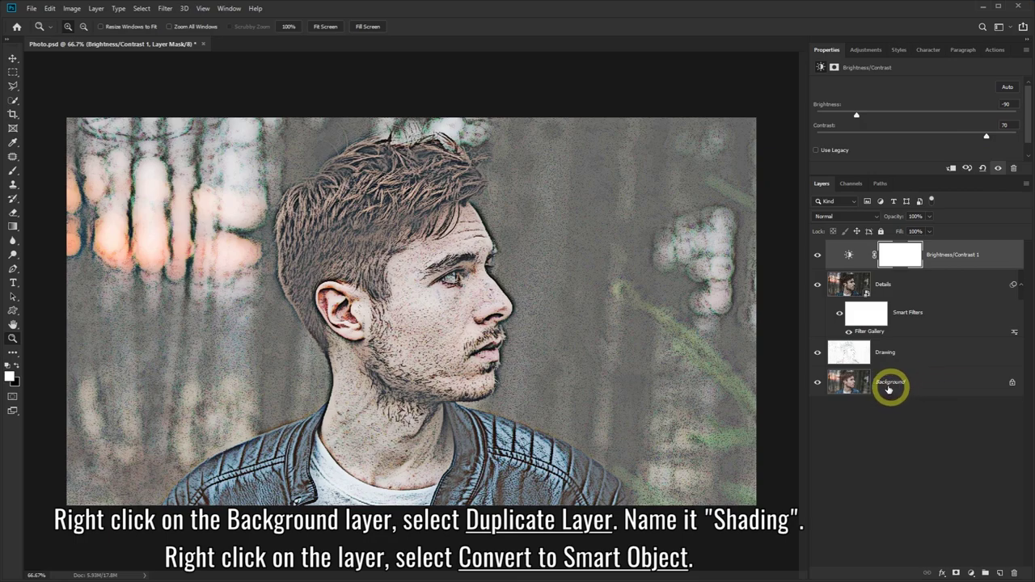
# Duplicate the Background as 'Shading', convert it to a smart object, and move it to the top
pyautogui.rightClick(934, 387)
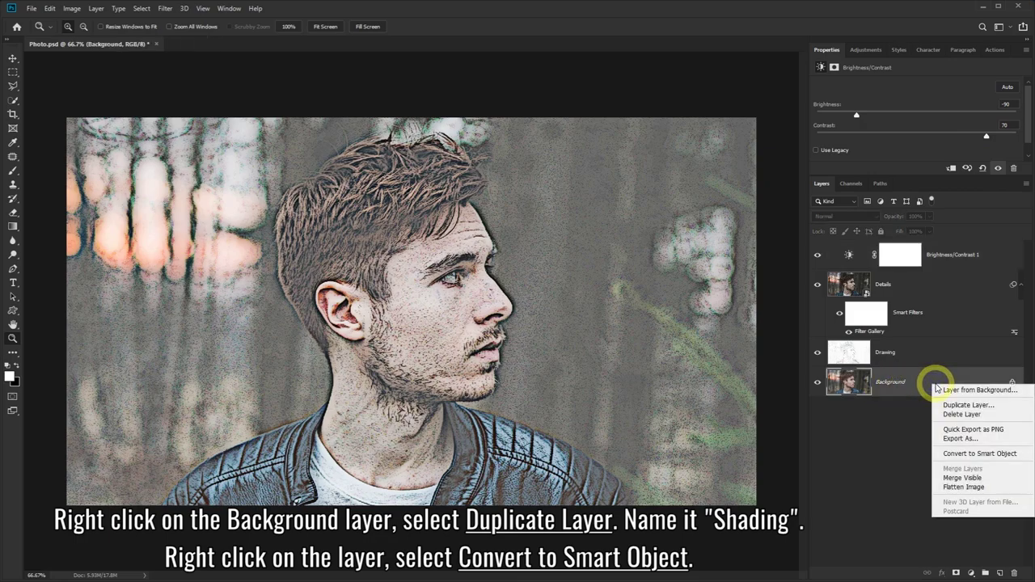
pyautogui.click(974, 407)
pyautogui.write('Shading')
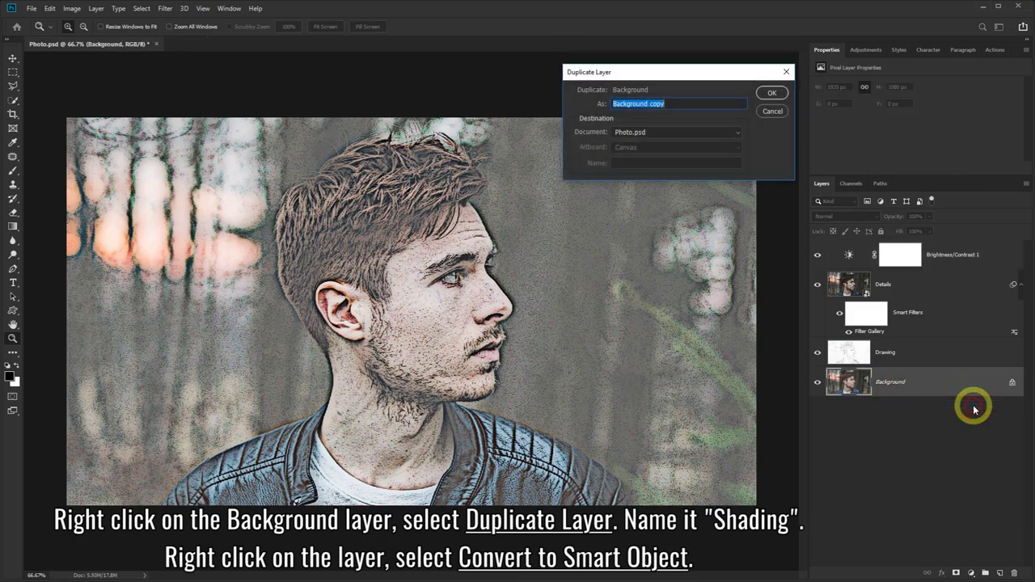
pyautogui.click(770, 95)
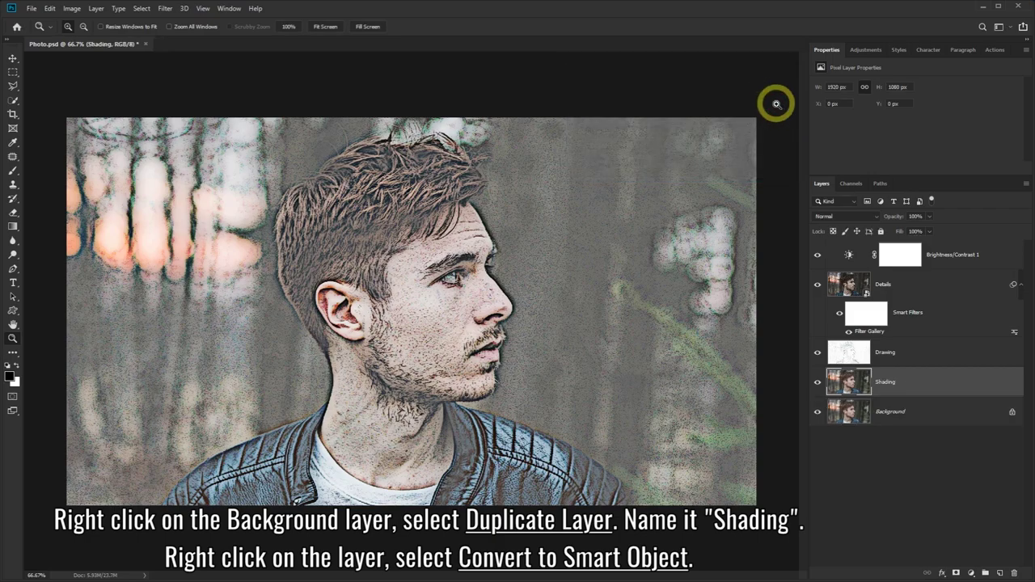
pyautogui.rightClick(942, 381)
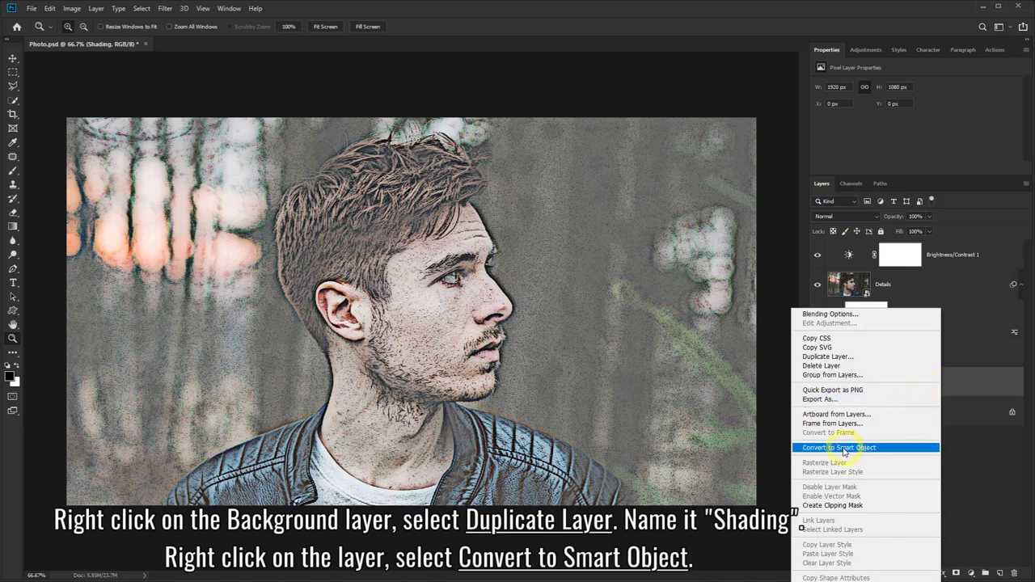
pyautogui.click(873, 449)
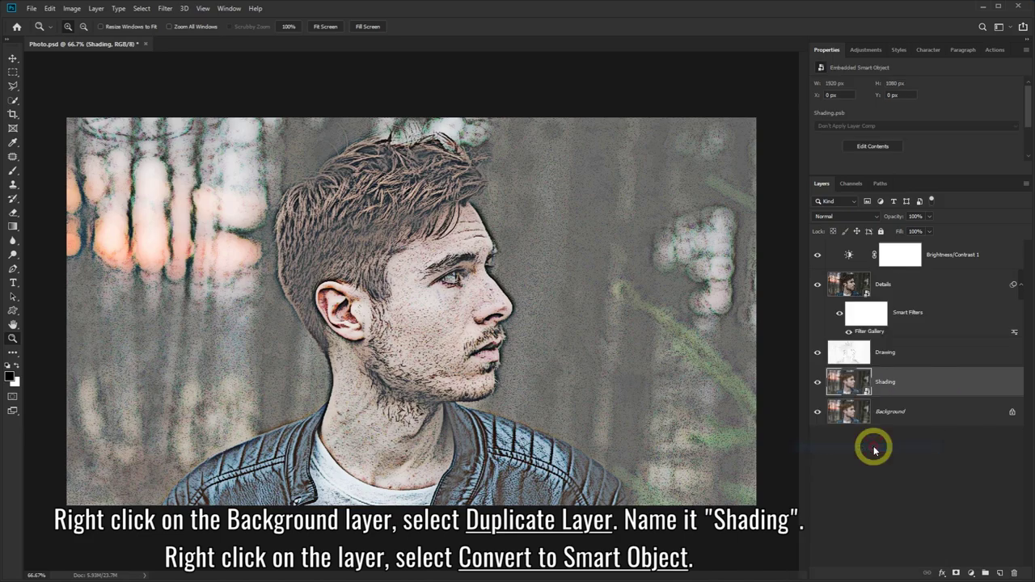
pyautogui.moveTo(920, 386); pyautogui.dragTo(923, 250)
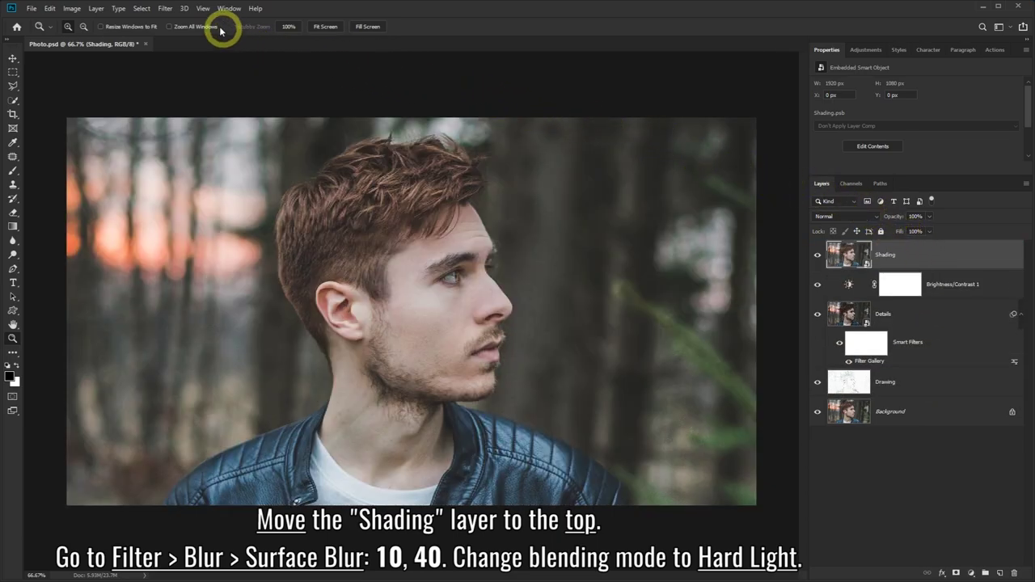
# Apply Surface Blur (radius 10, threshold 40) to Shading and set it to Hard Light
pyautogui.click(166, 10)
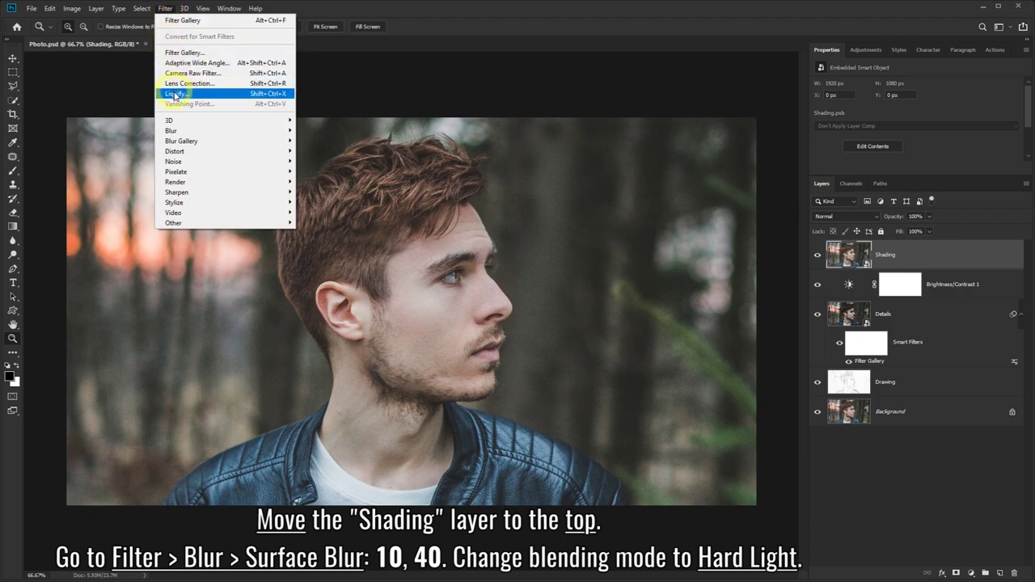
pyautogui.moveTo(210, 130)
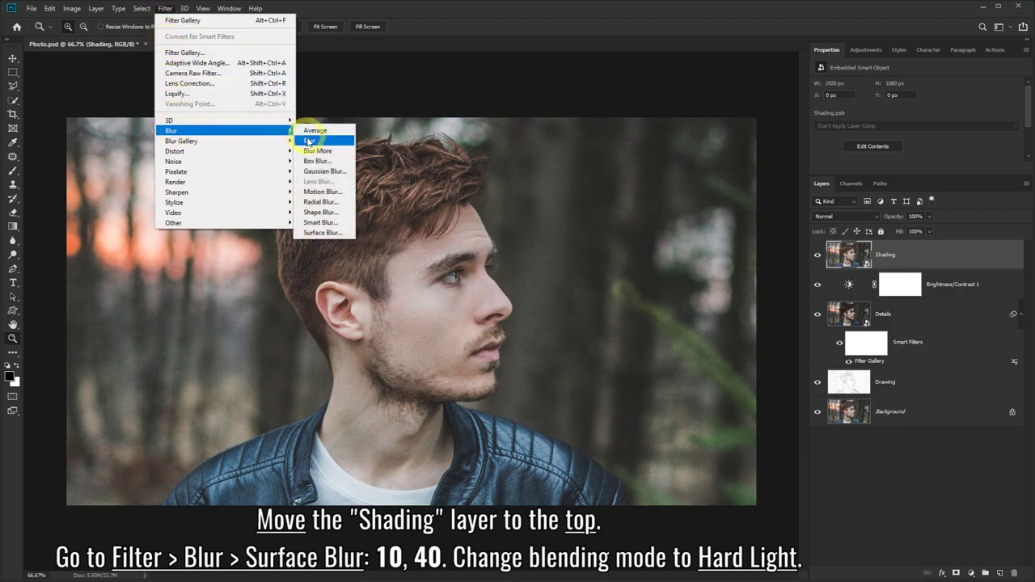
pyautogui.click(334, 234)
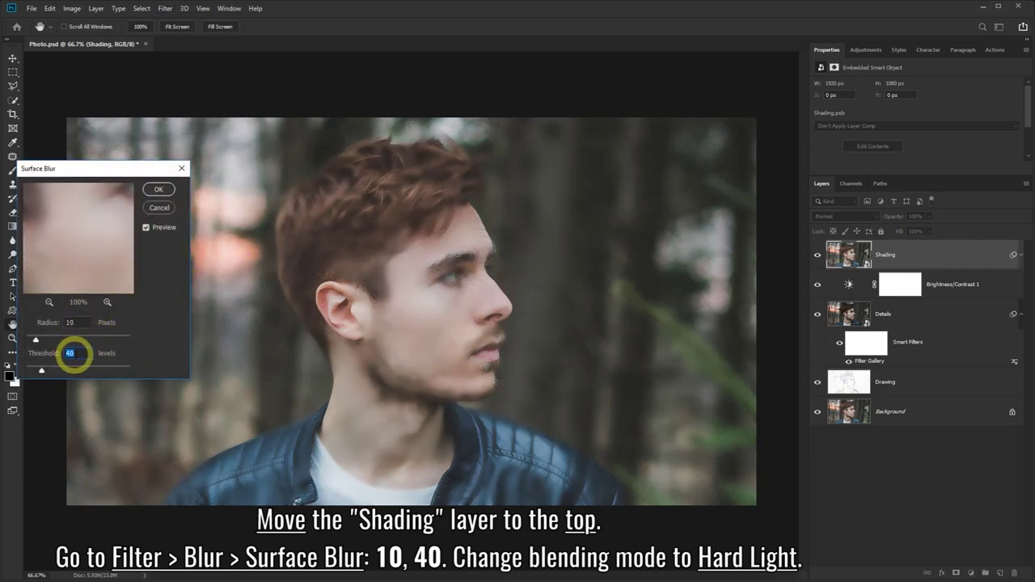
pyautogui.click(157, 191)
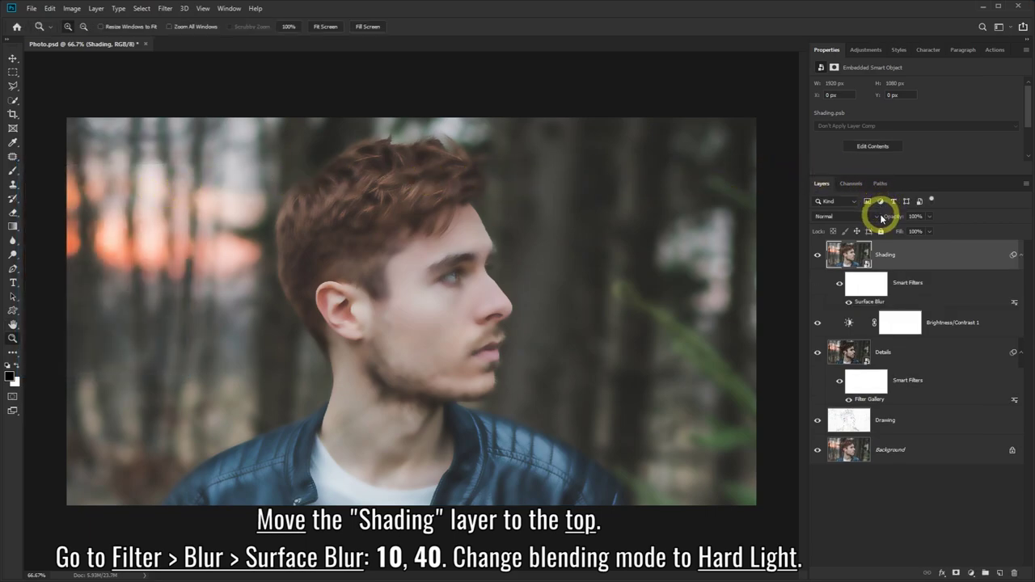
pyautogui.click(876, 216)
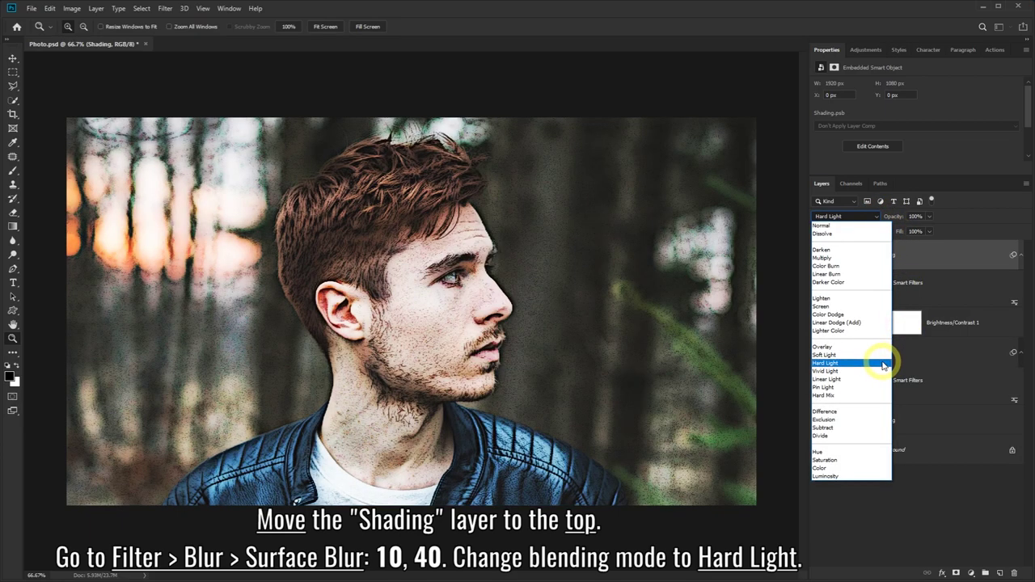
pyautogui.click(830, 364)
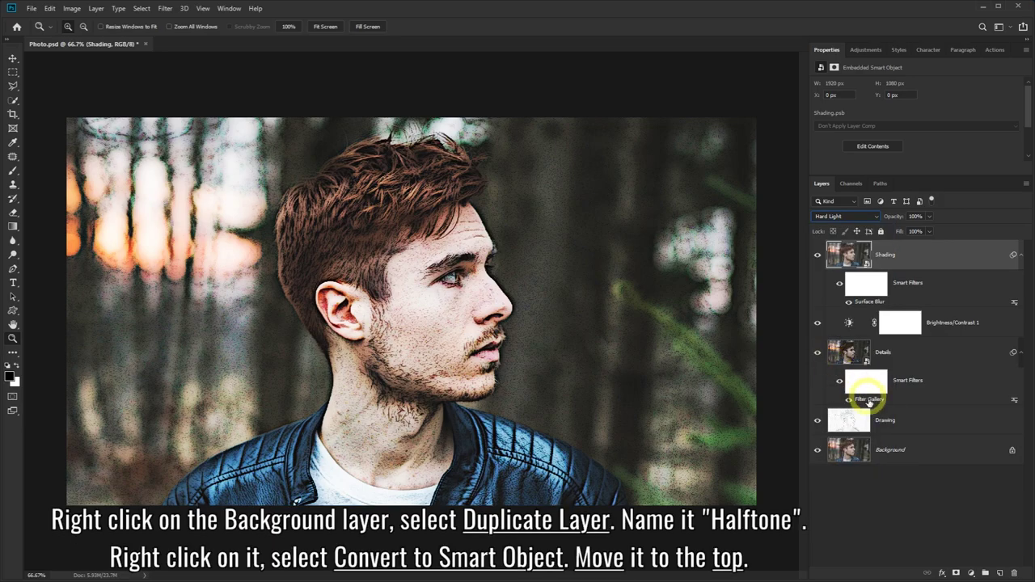
# Duplicate the Background as 'Halftone', make it a smart object, and drag it above Shading
pyautogui.rightClick(936, 454)
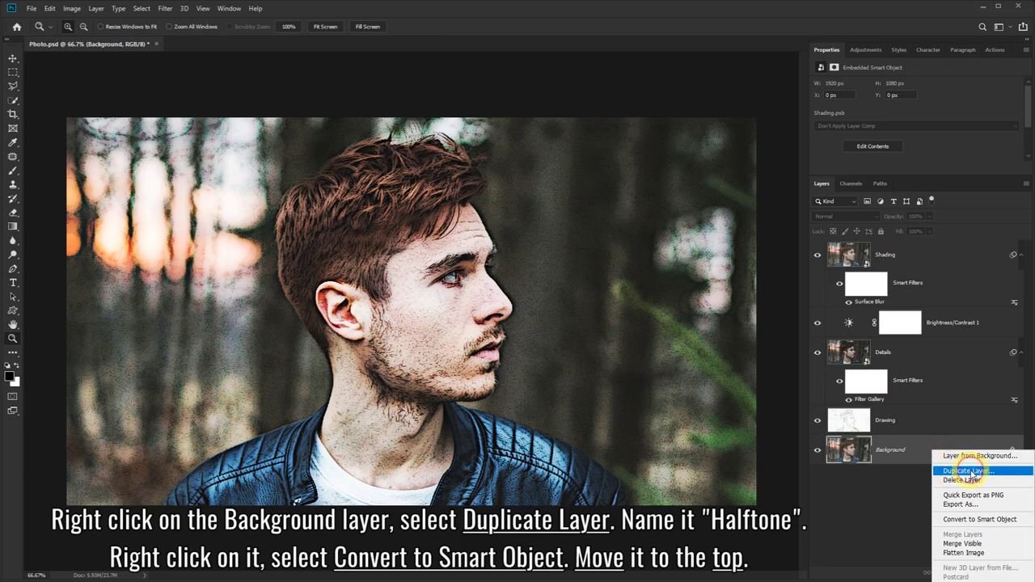
pyautogui.click(973, 472)
pyautogui.write('Halftone')
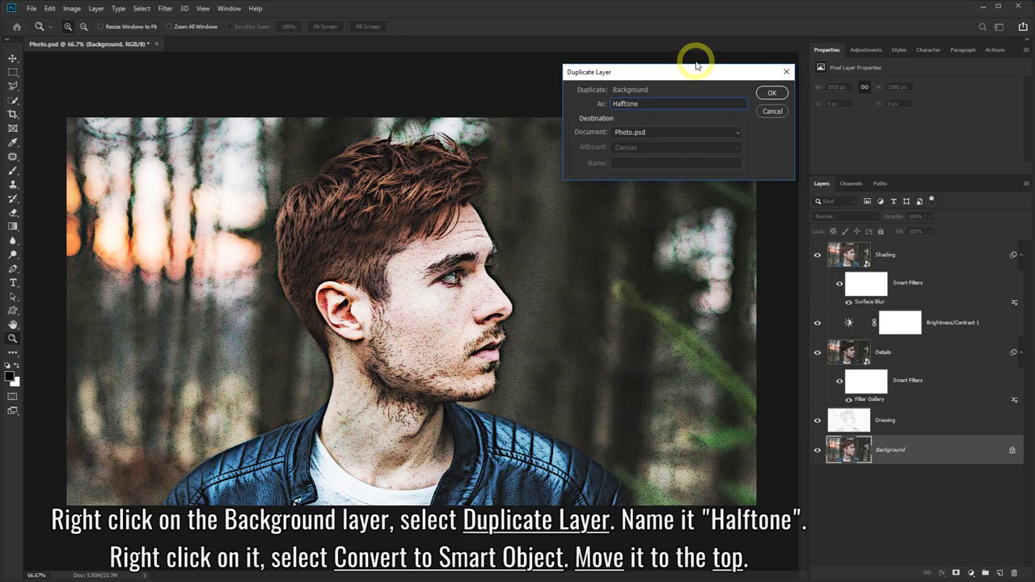
pyautogui.click(769, 94)
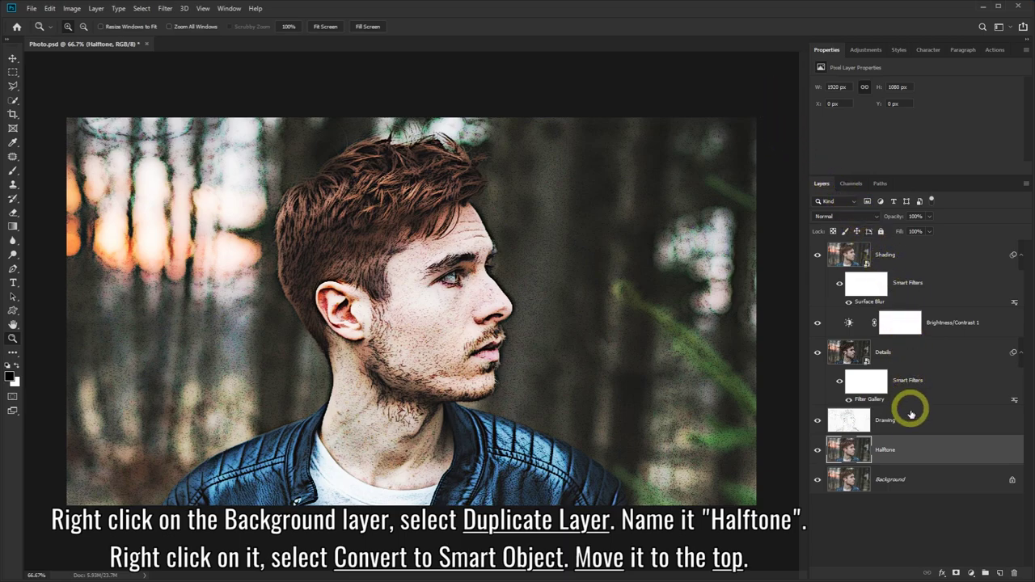
pyautogui.rightClick(922, 450)
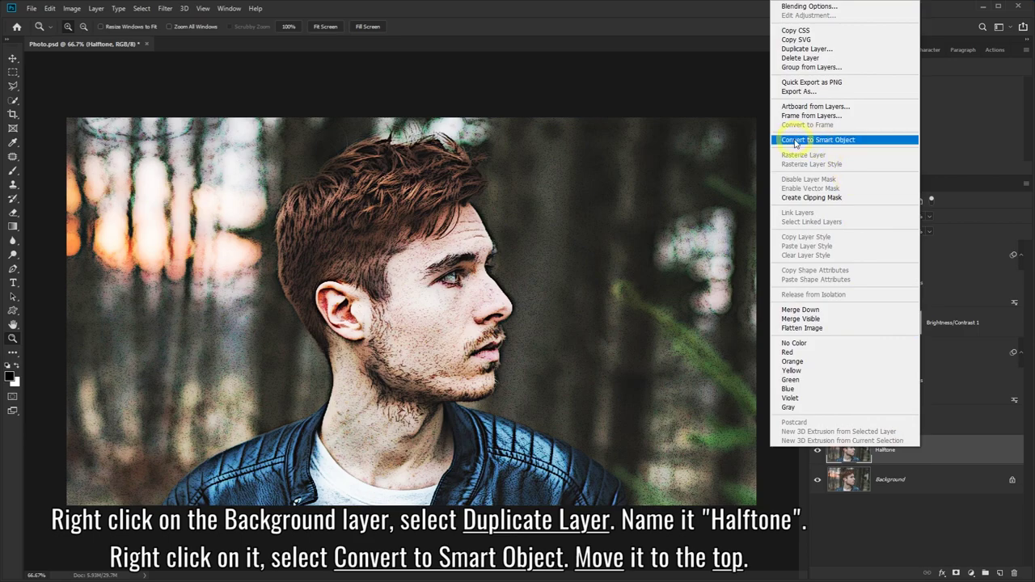
pyautogui.click(883, 142)
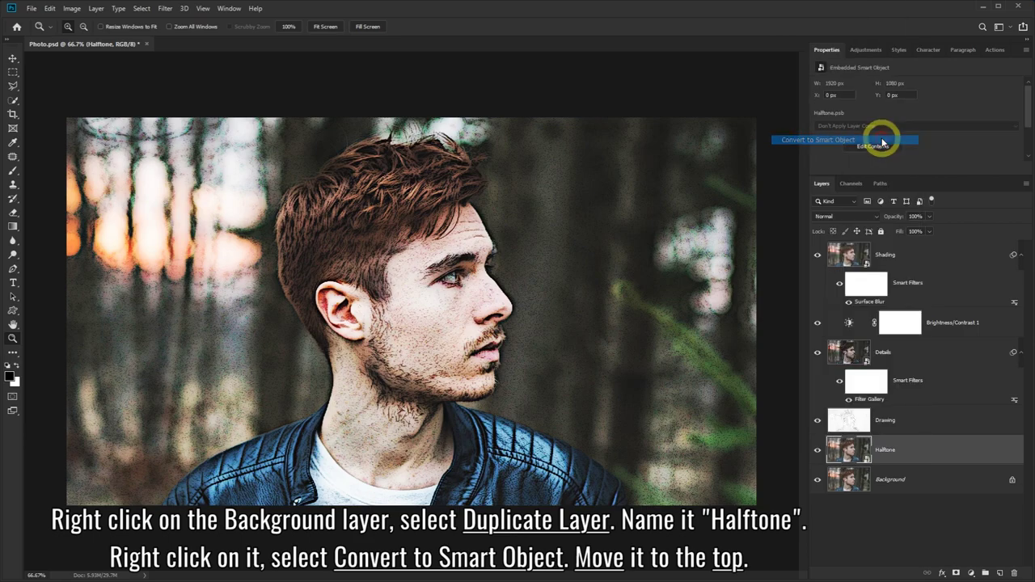
pyautogui.moveTo(933, 434); pyautogui.dragTo(927, 251)
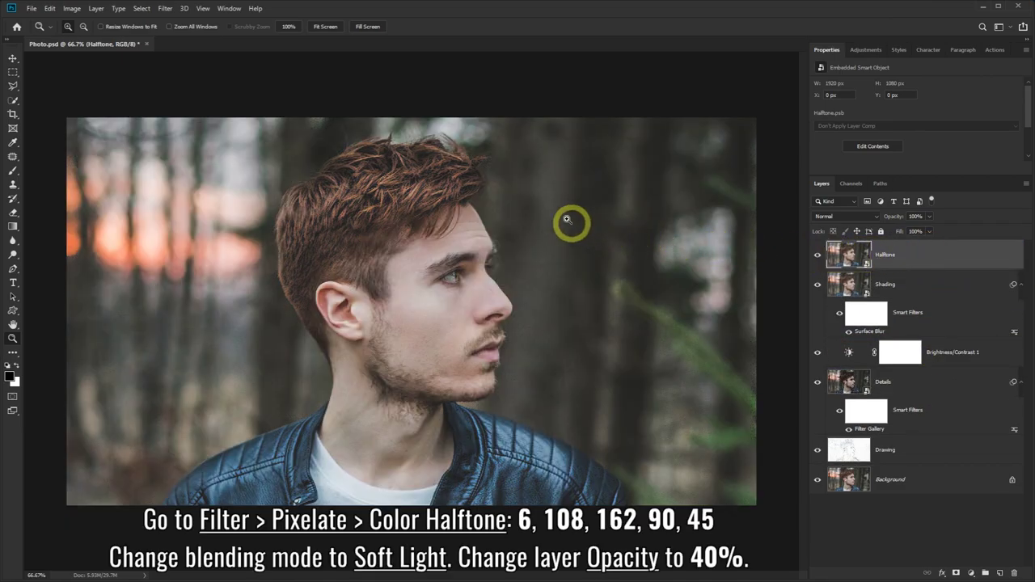
# Apply Color Halftone to the Halftone layer with values 6, 108, 162, 90, 45
pyautogui.click(166, 10)
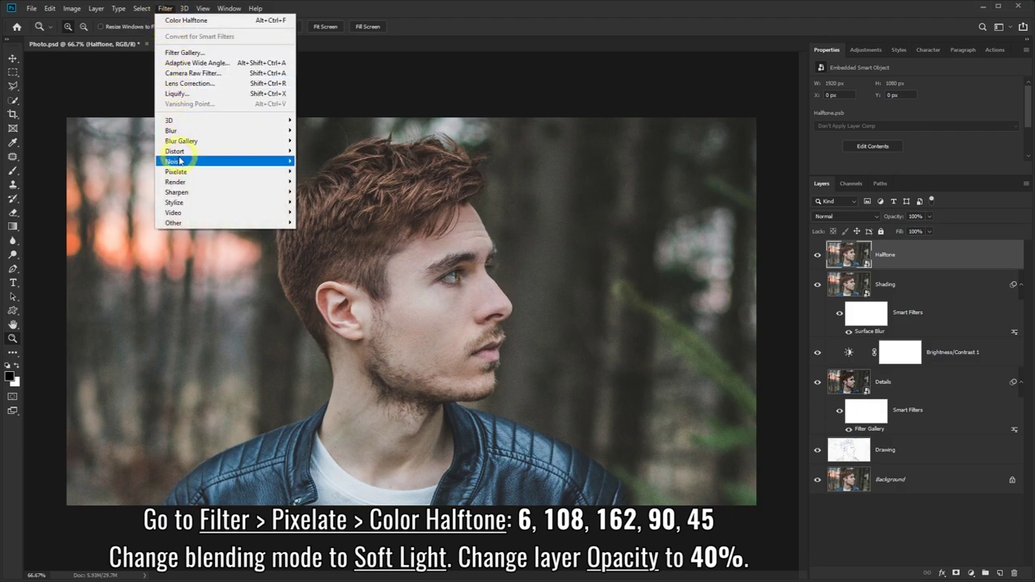
pyautogui.moveTo(176, 172)
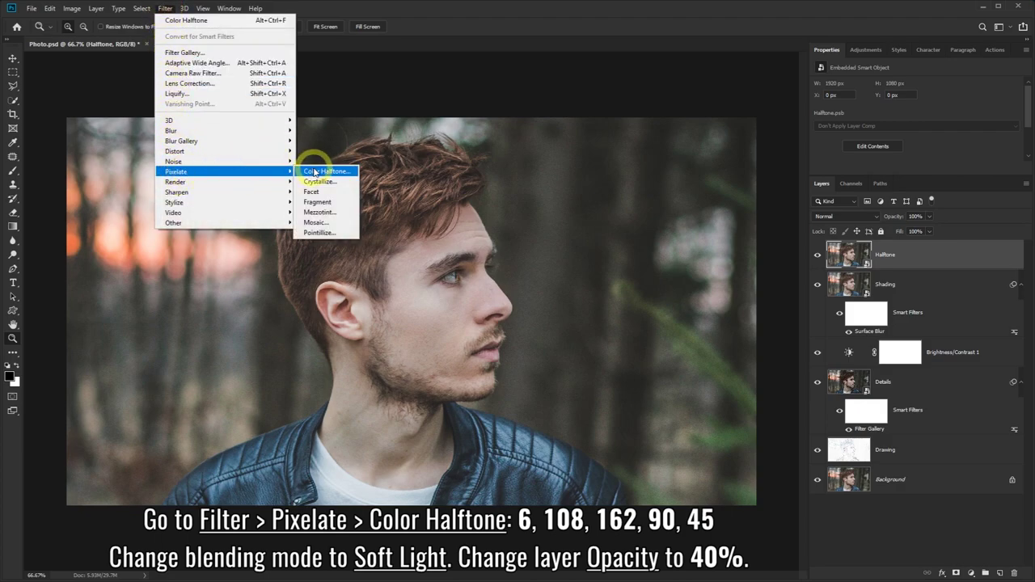
pyautogui.click(327, 171)
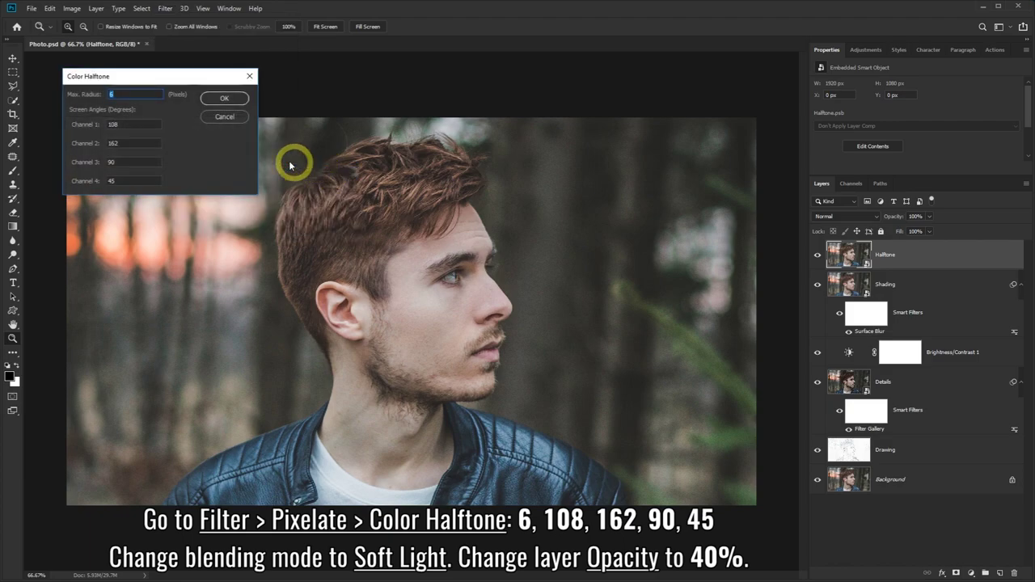
pyautogui.click(119, 95)
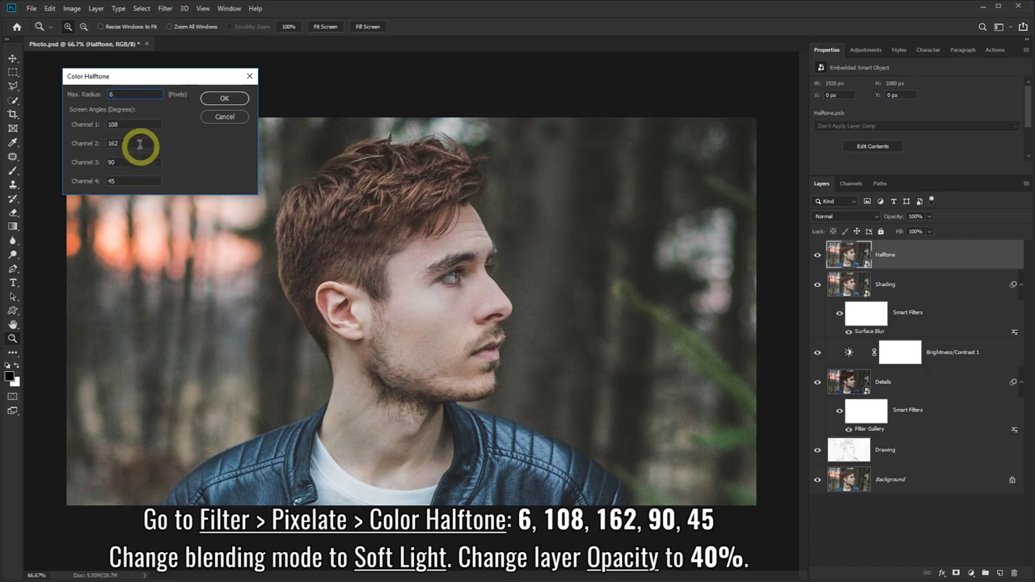
pyautogui.click(224, 99)
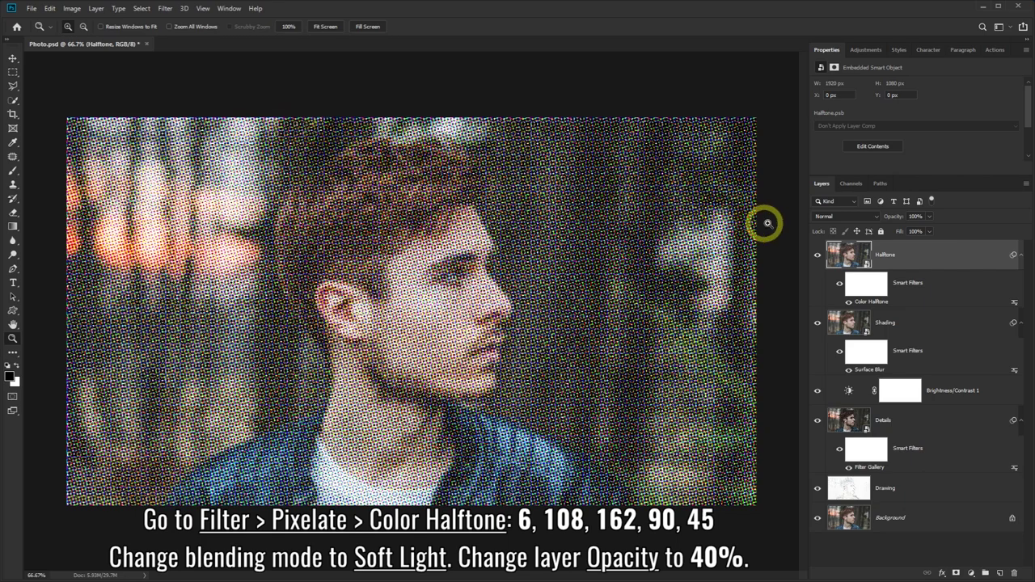
# Blend Halftone in Soft Light at 40% opacity and toggle its visibility to compare
pyautogui.click(876, 217)
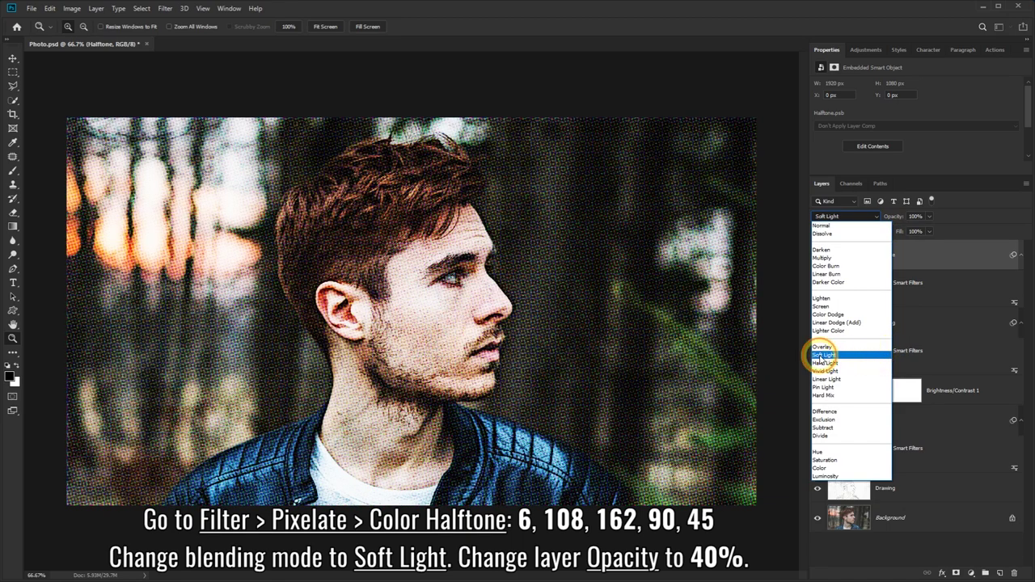
pyautogui.click(822, 355)
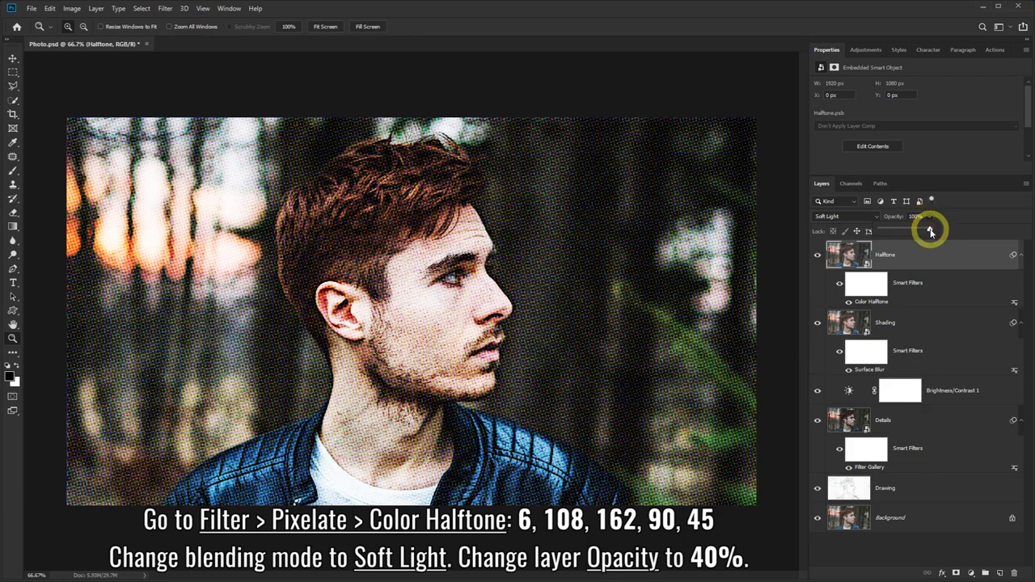
pyautogui.moveTo(930, 232); pyautogui.dragTo(900, 232)
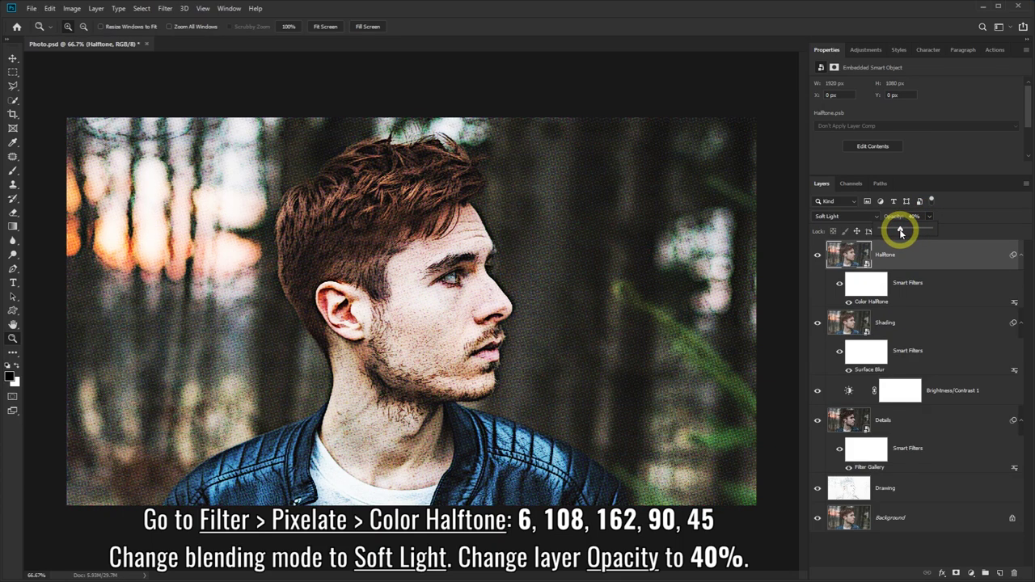
pyautogui.click(816, 258)
pyautogui.click(816, 258)
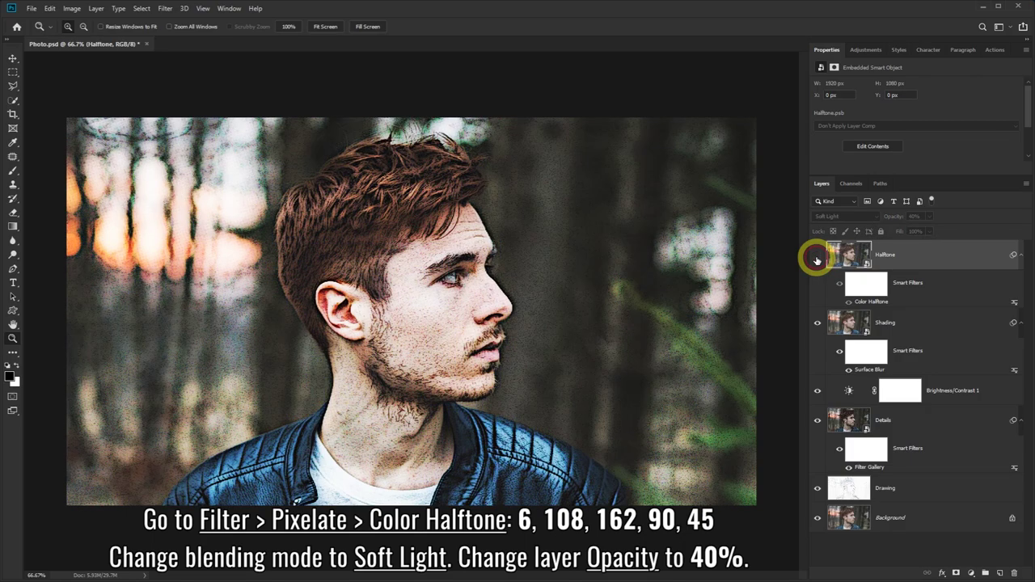
pyautogui.click(816, 258)
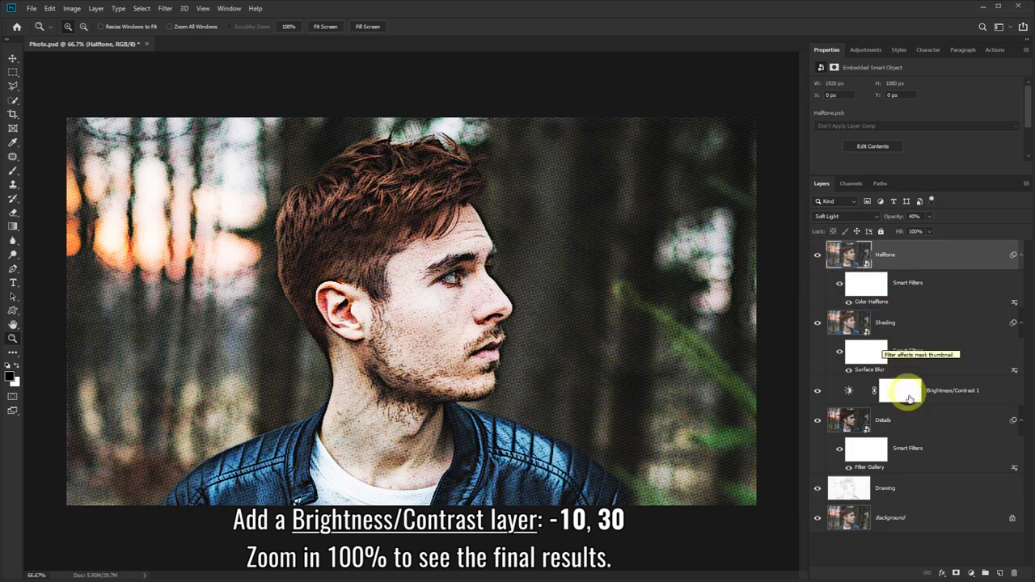
# Add a Brightness/Contrast 2 layer with brightness -10 and contrast 30, checking the face at 100%
pyautogui.click(971, 573)
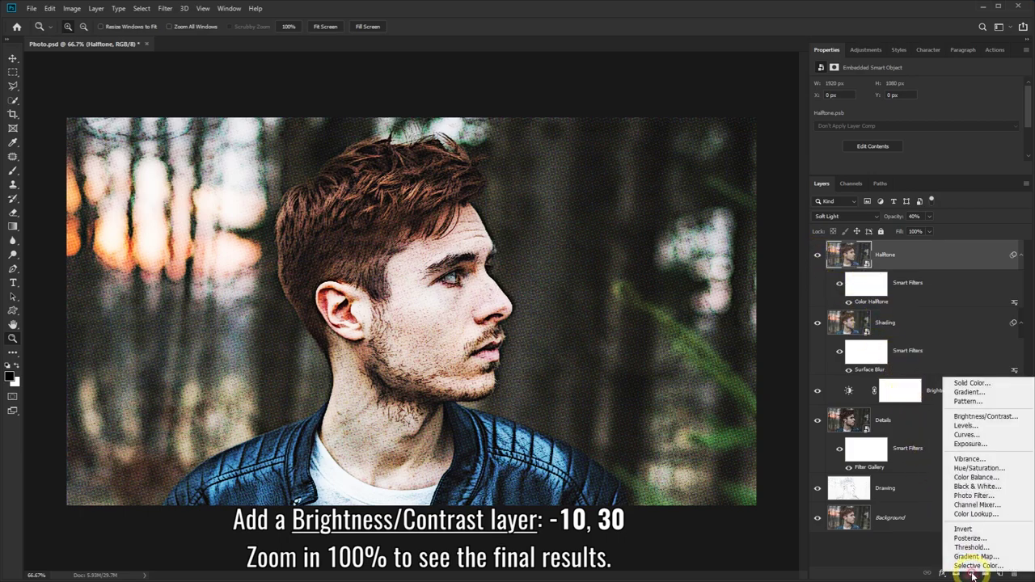
pyautogui.click(997, 419)
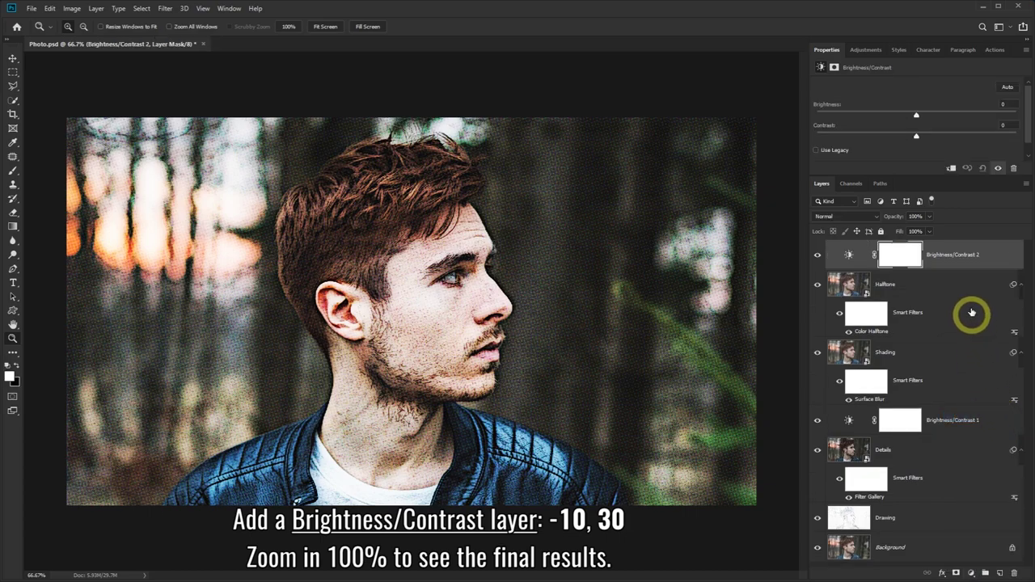
pyautogui.moveTo(915, 115); pyautogui.dragTo(910, 118)
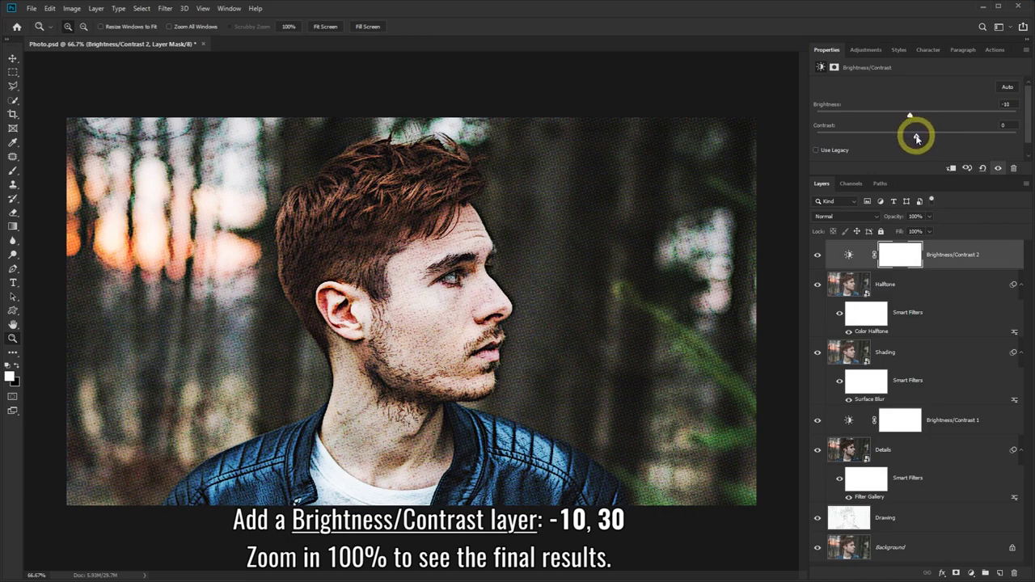
pyautogui.moveTo(916, 137); pyautogui.dragTo(943, 139)
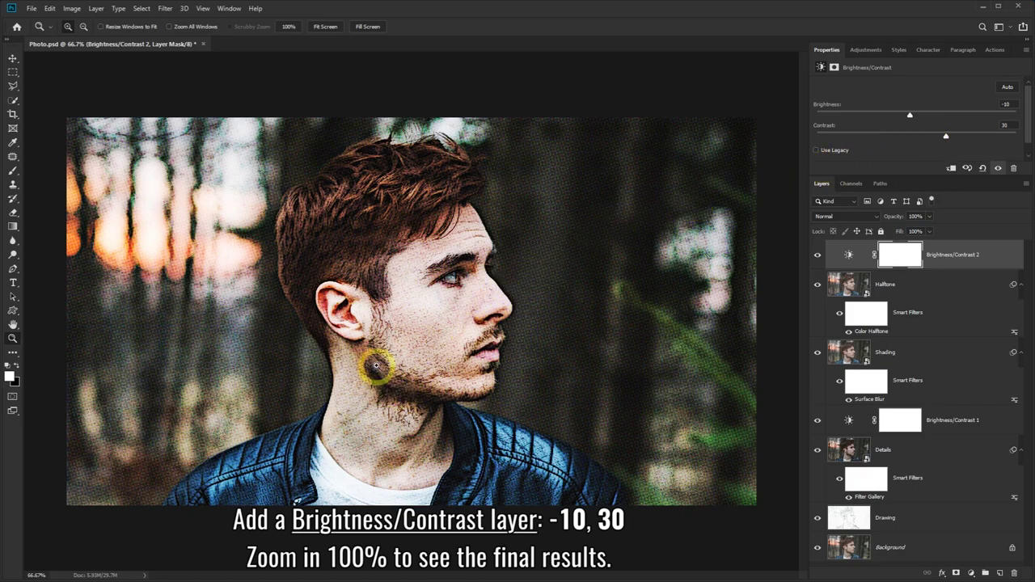
pyautogui.click(421, 326)
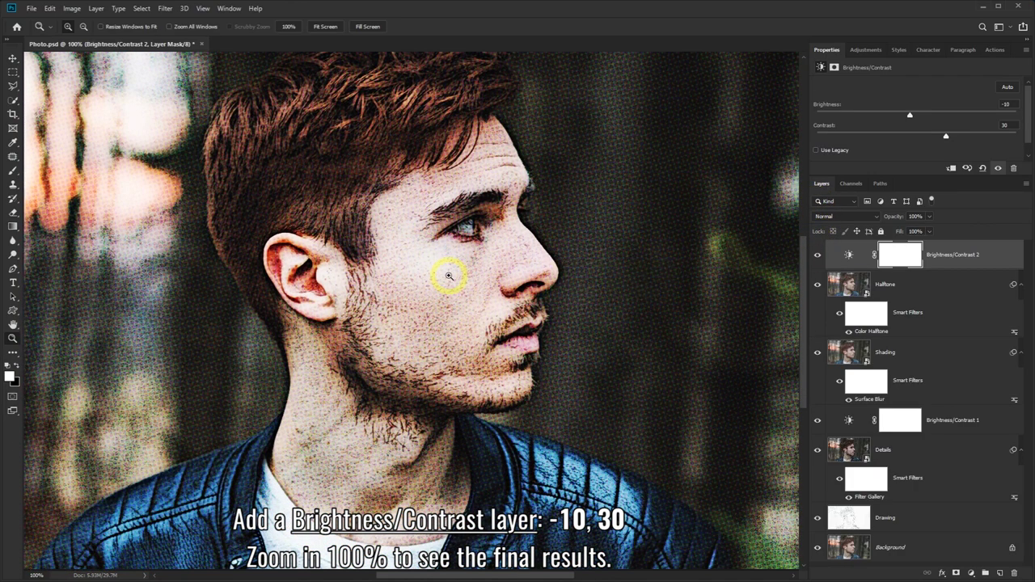
pyautogui.rightClick(449, 276)
pyautogui.click(474, 334)
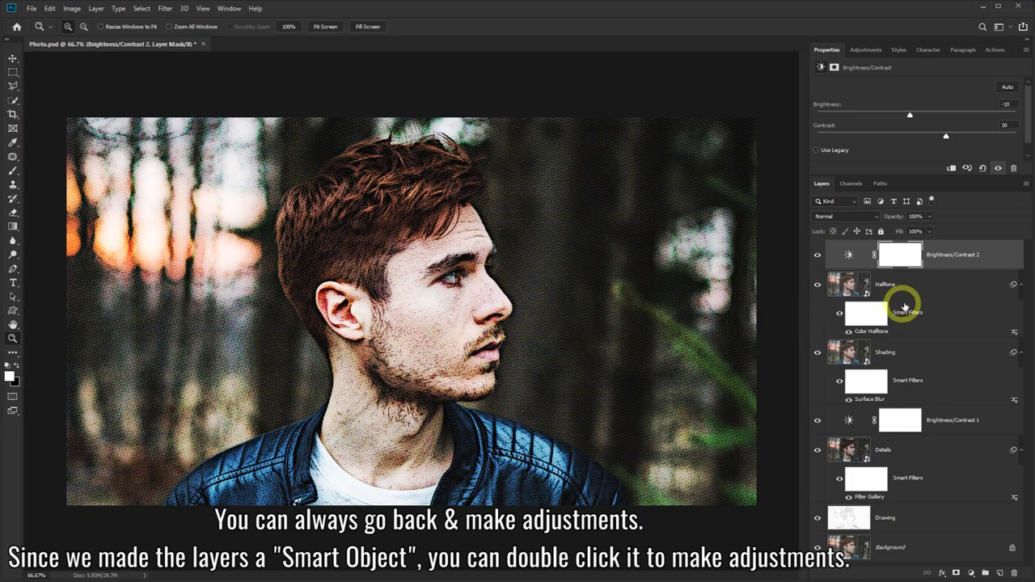
# Change the Halftone layer's Color Halftone maximum radius to 3
pyautogui.doubleClick(872, 331)
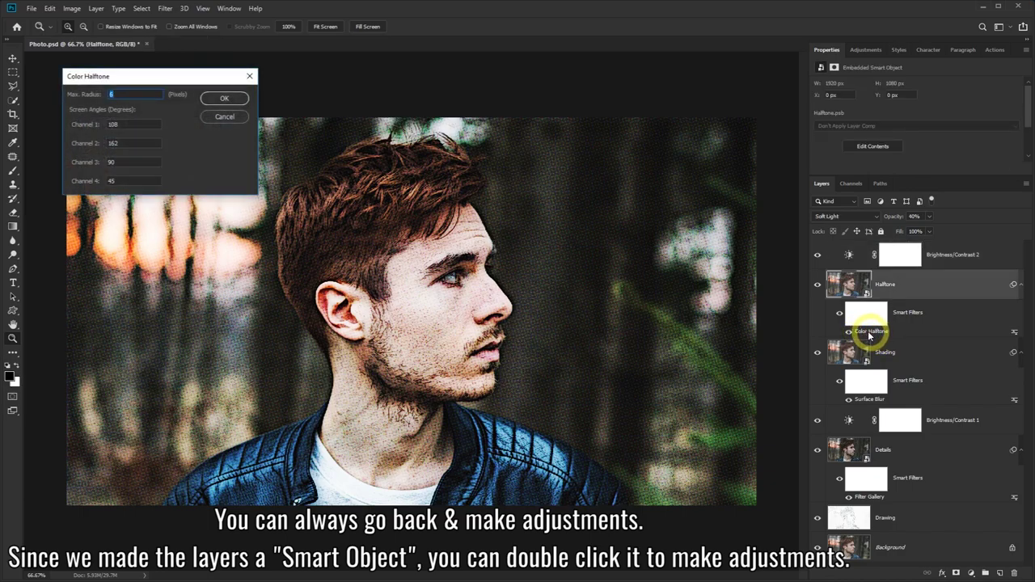
pyautogui.write('3')
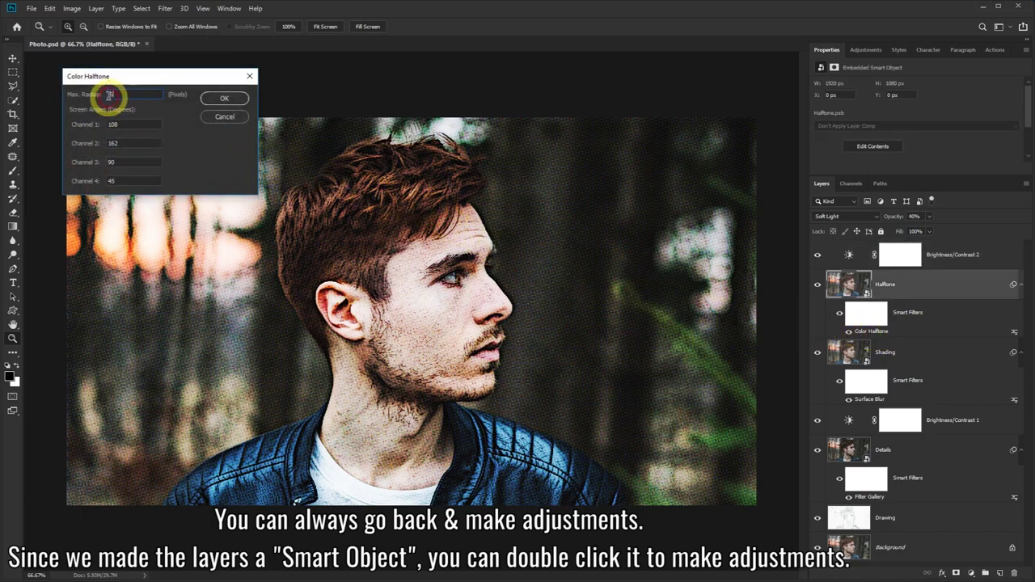
pyautogui.click(218, 115)
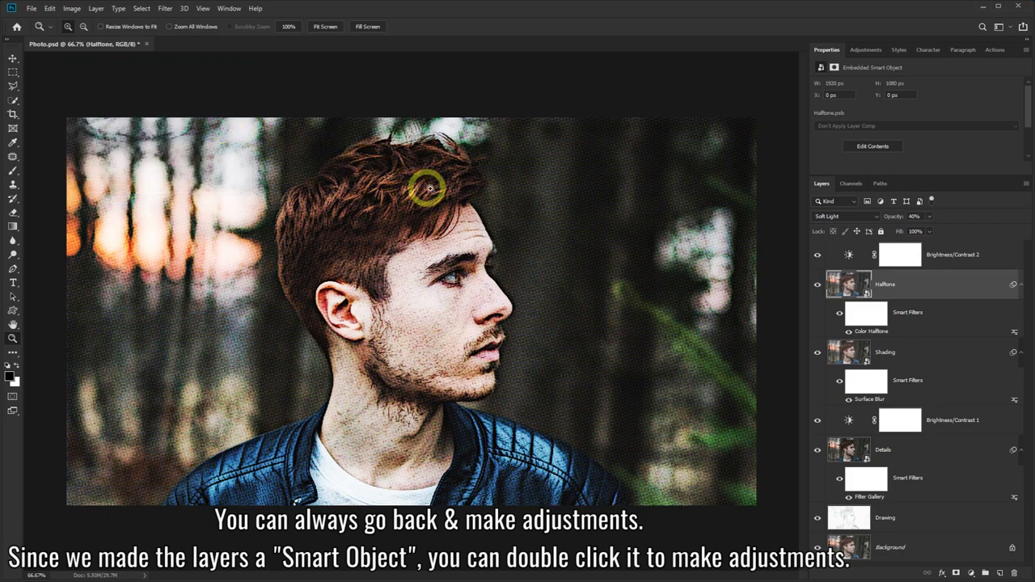
# Review the Details layer's Poster Edges without changes, then select Brightness/Contrast 1
pyautogui.doubleClick(874, 497)
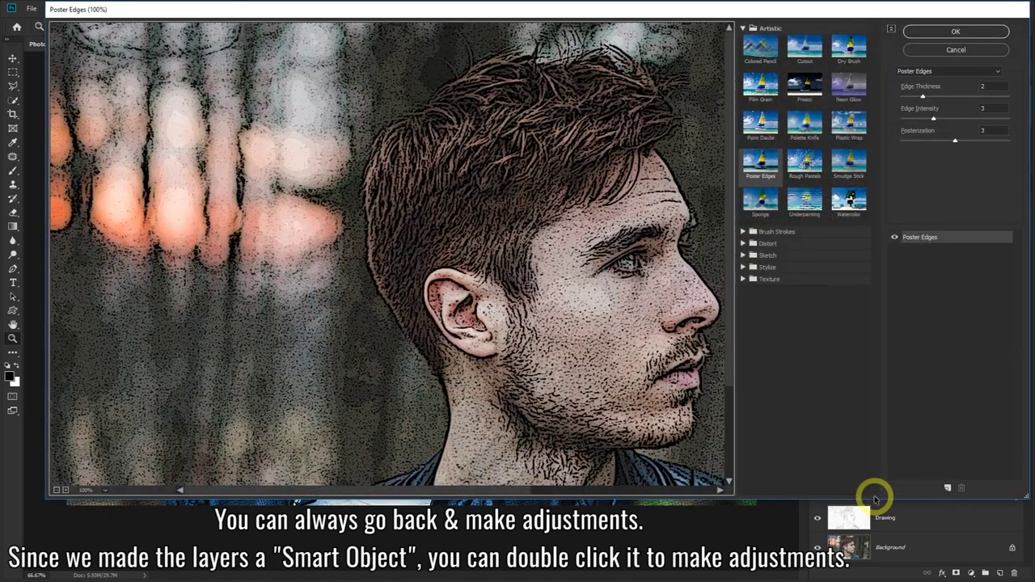
pyautogui.click(942, 50)
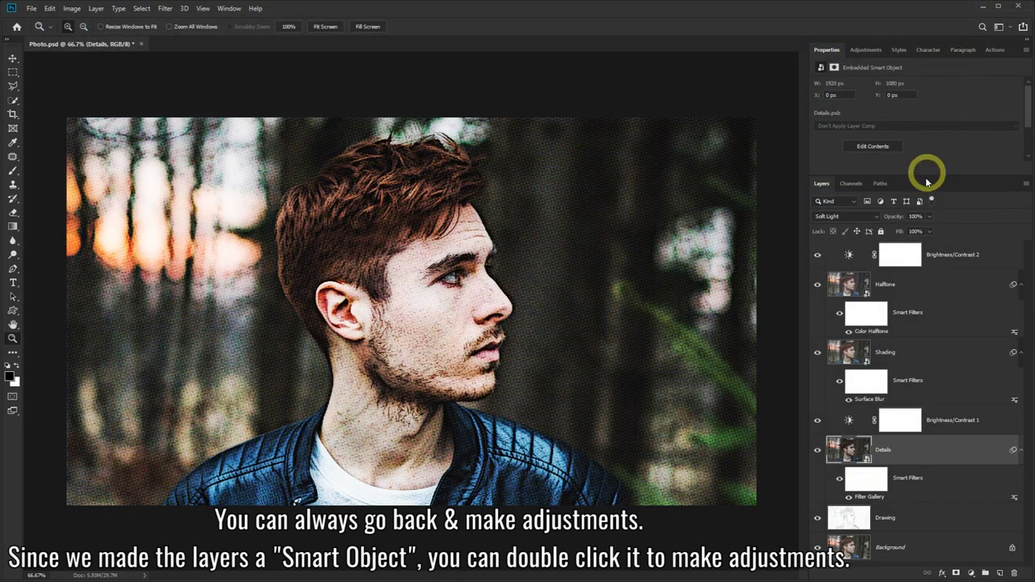
pyautogui.click(929, 424)
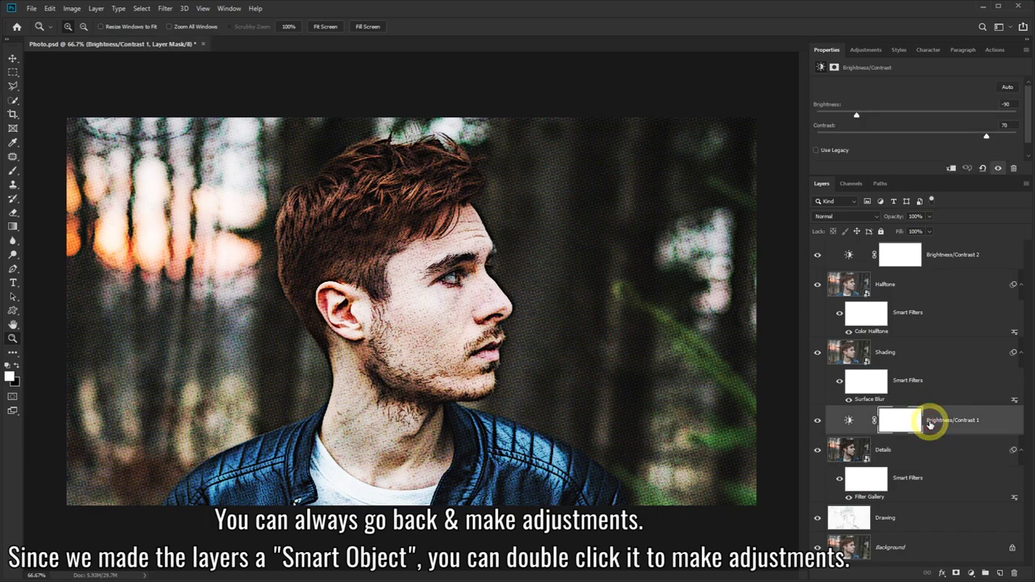
# Nudge the Brightness/Contrast 1 brightness and set the Drawing layer opacity to about 79%
pyautogui.moveTo(857, 117)
pyautogui.mouseDown()
pyautogui.moveTo(908, 114)
pyautogui.moveTo(822, 113)
pyautogui.moveTo(862, 118)
pyautogui.mouseUp()
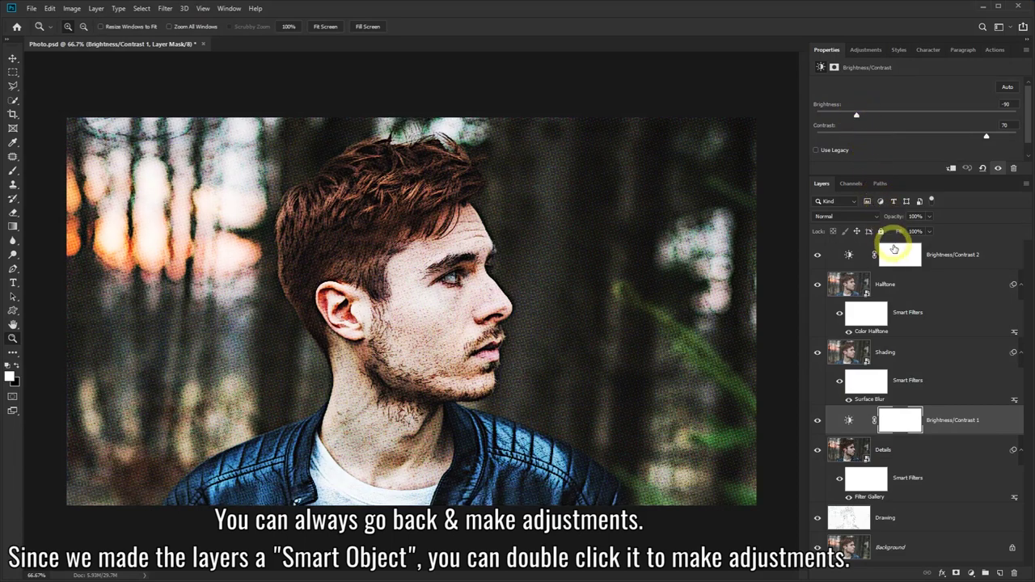
pyautogui.click(900, 520)
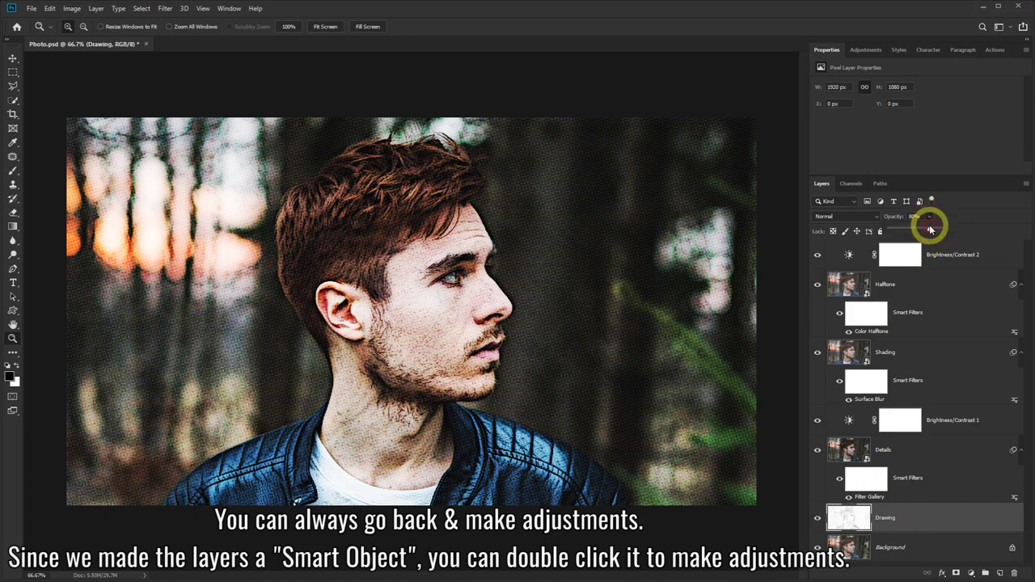
pyautogui.moveTo(929, 220)
pyautogui.mouseDown()
pyautogui.moveTo(872, 233)
pyautogui.moveTo(950, 234)
pyautogui.moveTo(929, 234)
pyautogui.mouseUp()
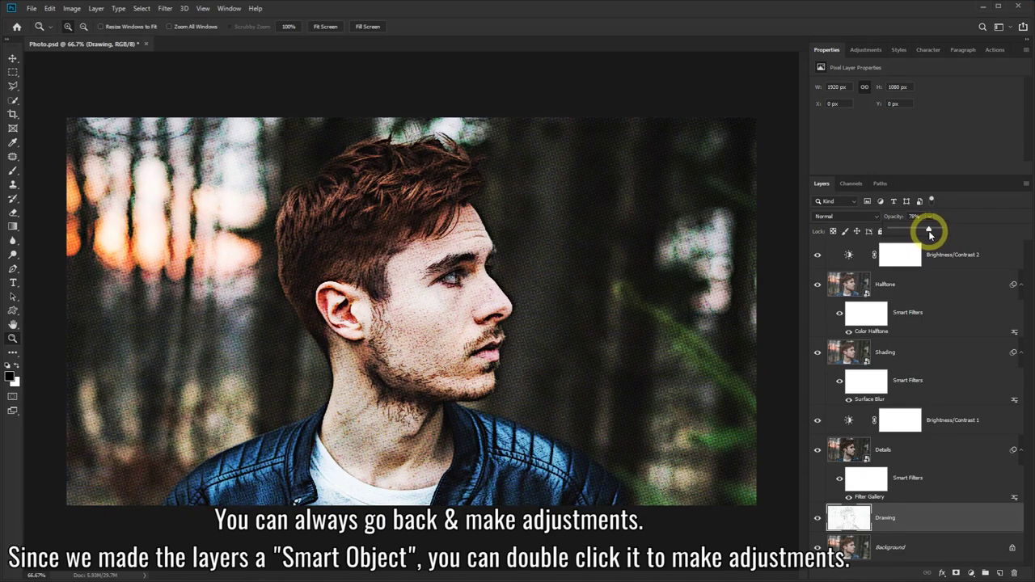